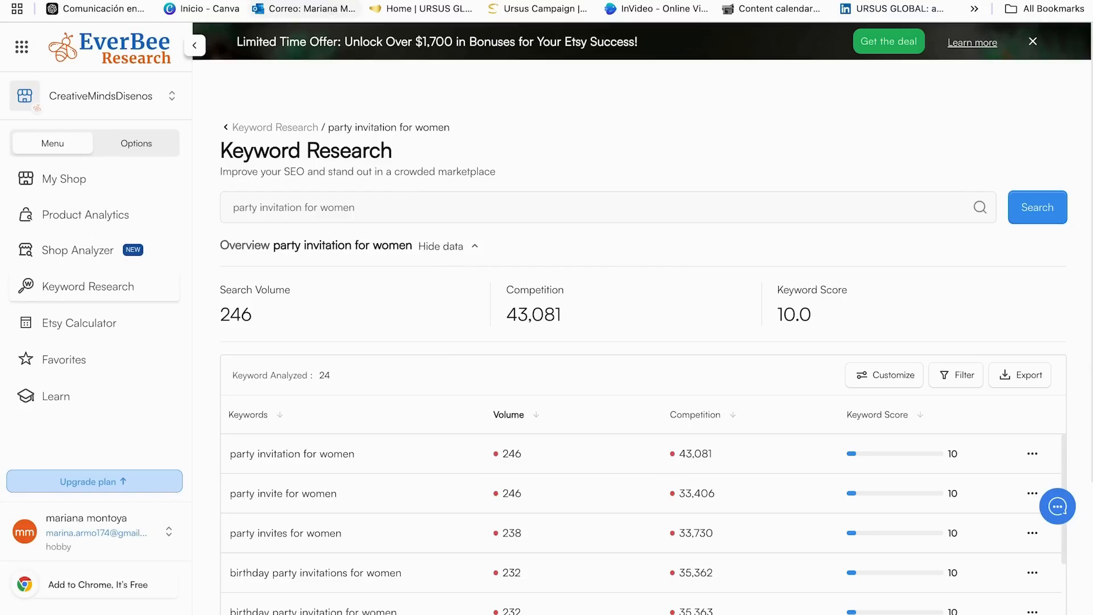
- Switch to Etsy and search for "invitations birthday"
{"action": "left_click", "coordinate": [328, 1]}
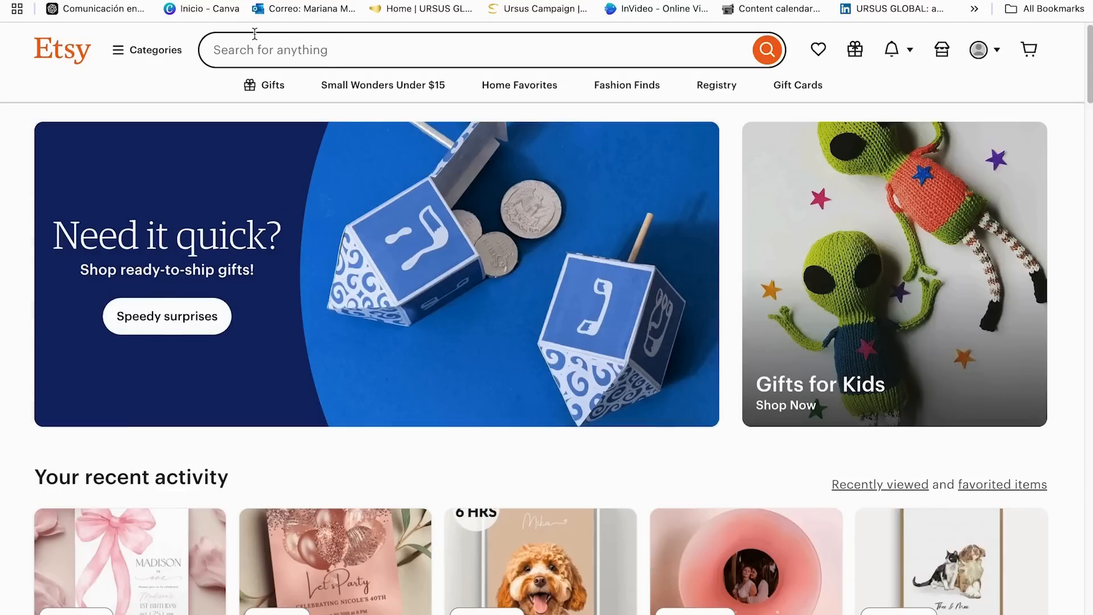
{"action": "left_click", "coordinate": [280, 55]}
{"action": "type", "text": "e"}
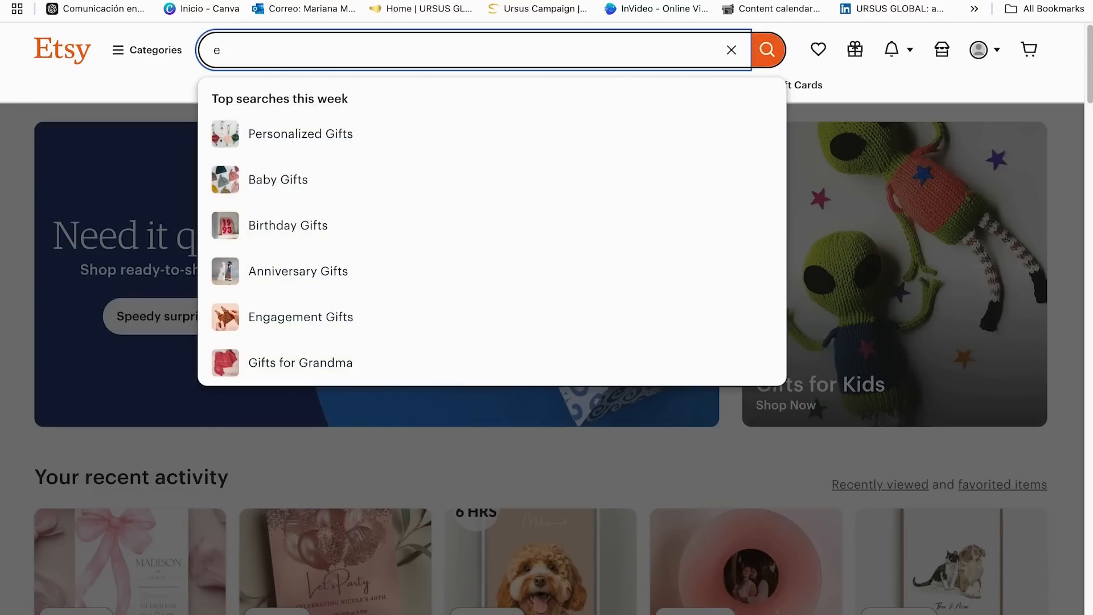
{"action": "key", "text": "BackSpace"}
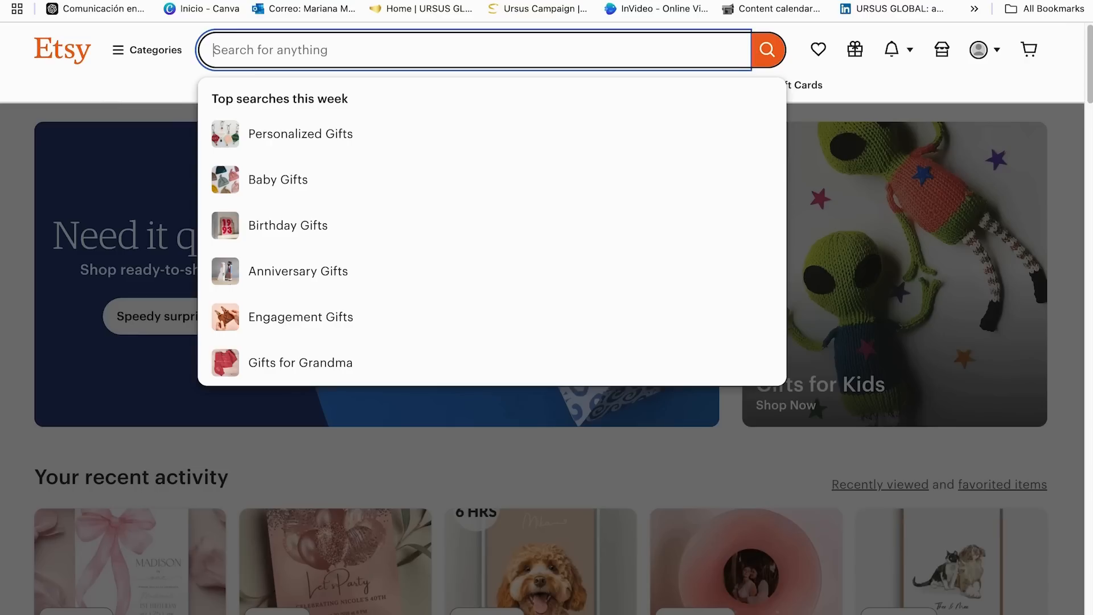
{"action": "type", "text": "inv"}
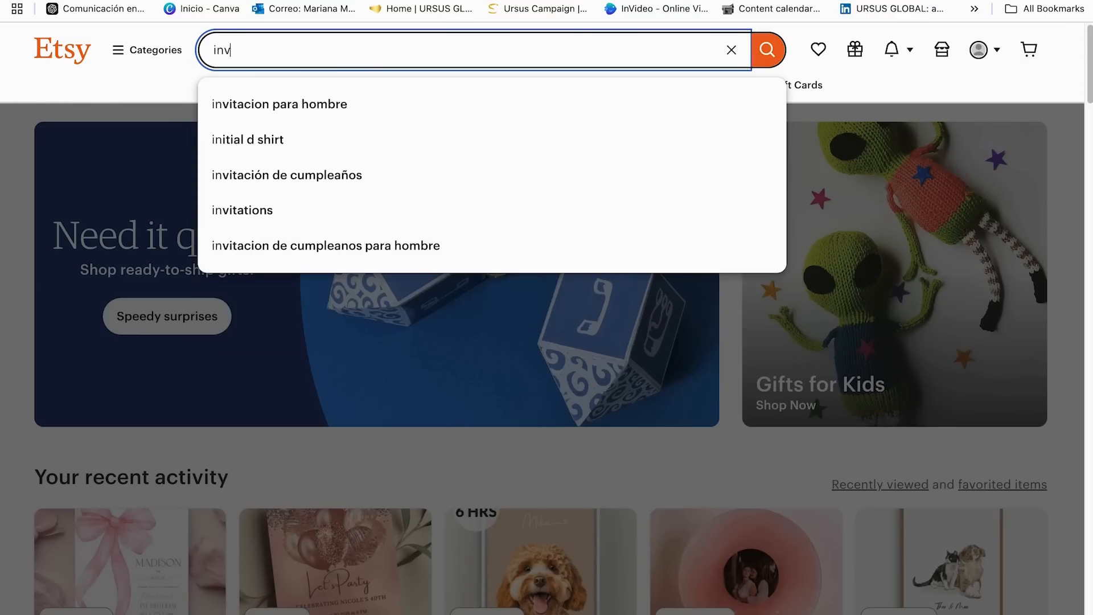
{"action": "type", "text": "itatio"}
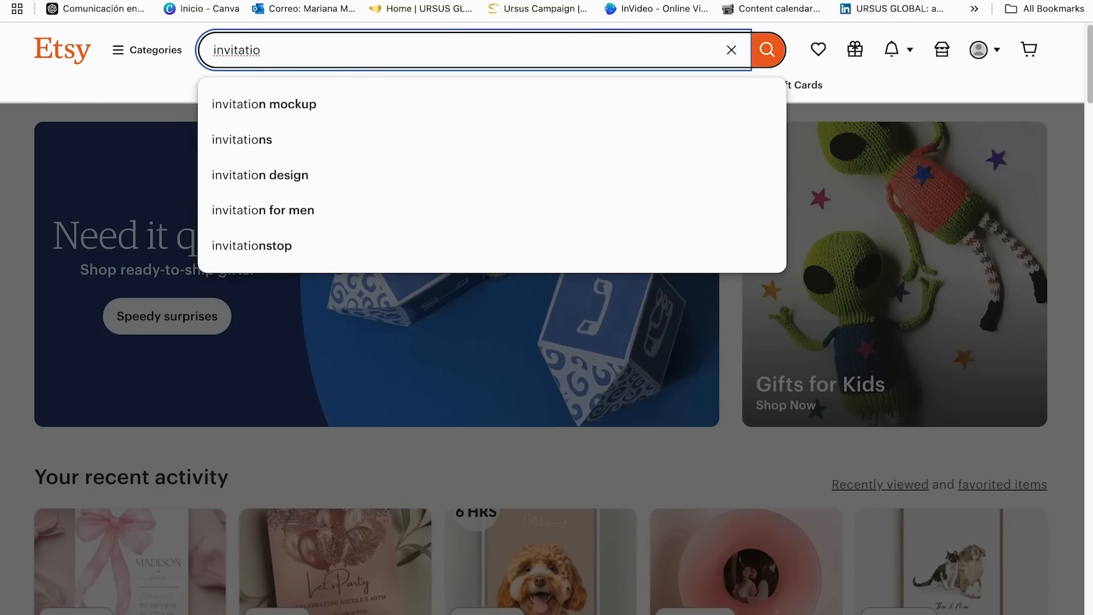
{"action": "type", "text": "ns"}
{"action": "left_click", "coordinate": [293, 148]}
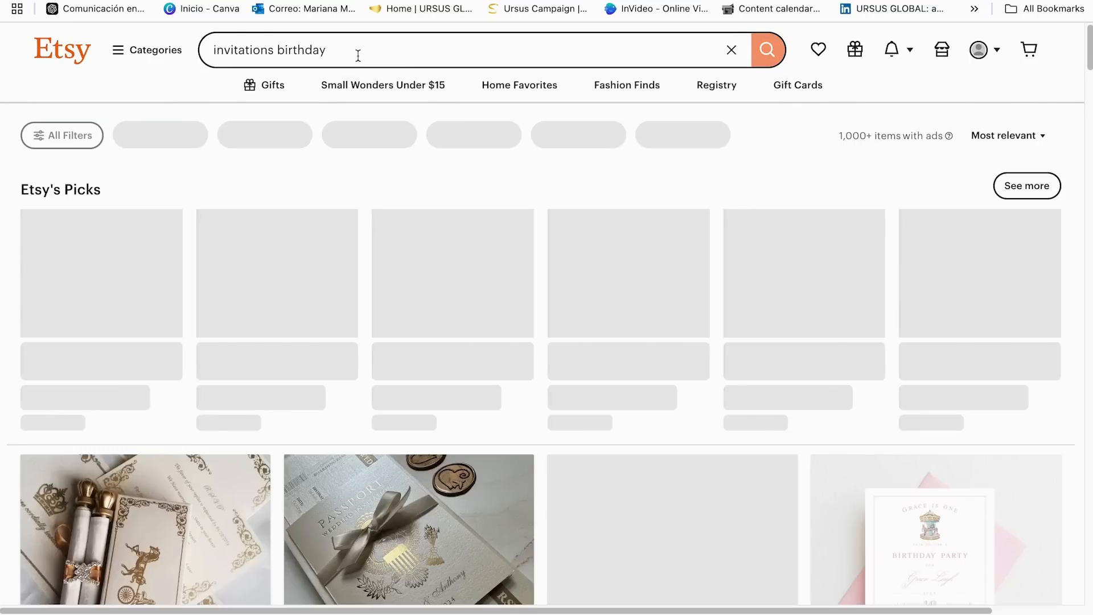
- Open the Pink Bow 1st Birthday Invitation listing from the results and view its product photos
{"action": "scroll", "coordinate": [368, 289], "scroll_direction": "down", "scroll_amount": 5}
{"action": "scroll", "coordinate": [368, 290], "scroll_direction": "down", "scroll_amount": 5}
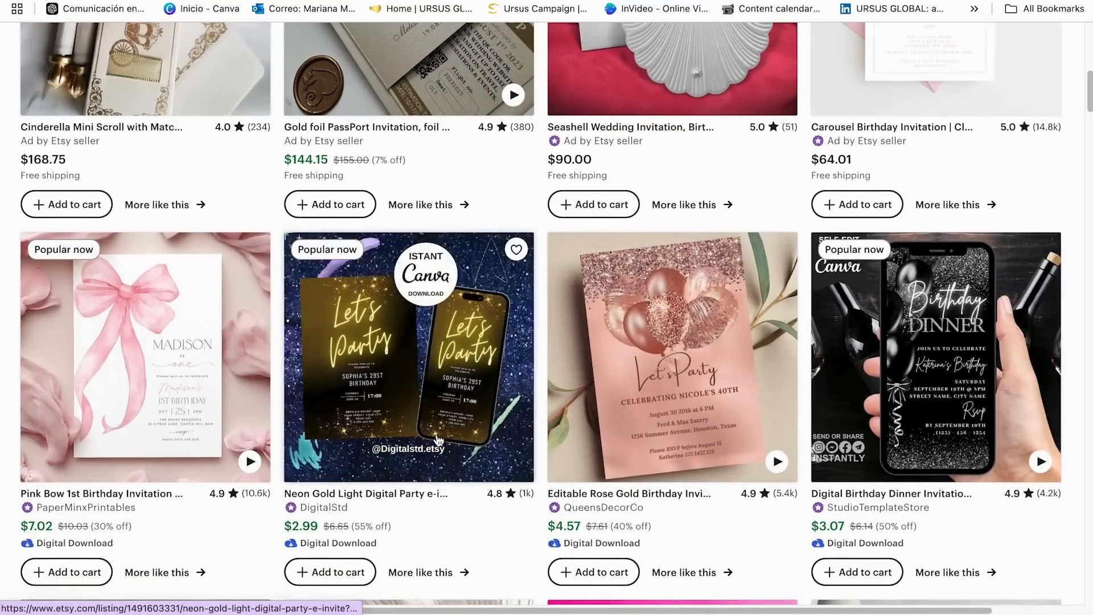
{"action": "scroll", "coordinate": [398, 421], "scroll_direction": "down", "scroll_amount": 1}
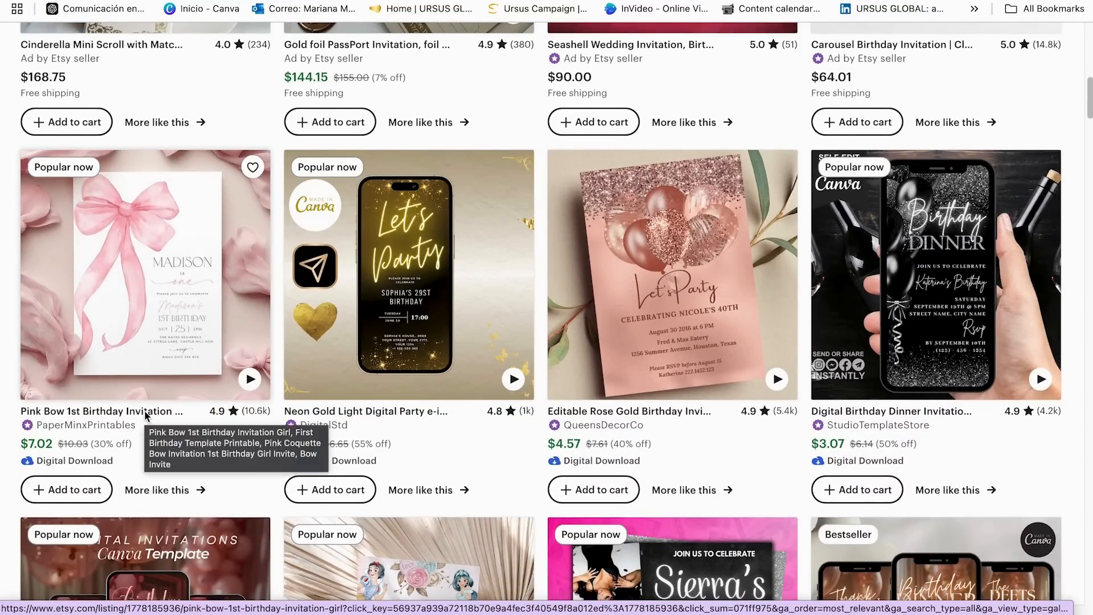
{"action": "left_click", "coordinate": [147, 418]}
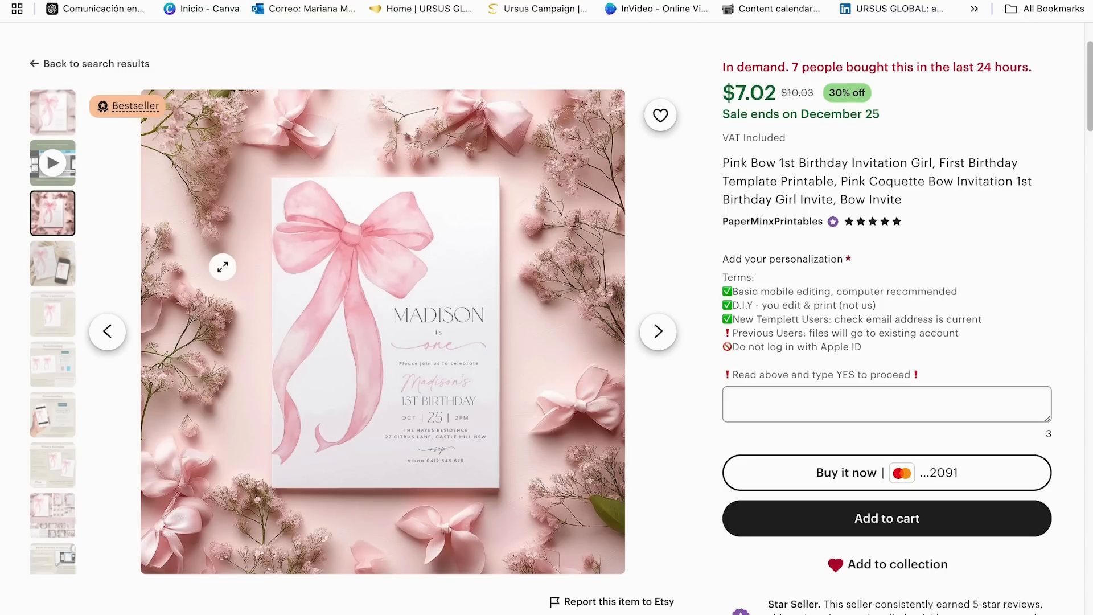
{"action": "left_click", "coordinate": [63, 265]}
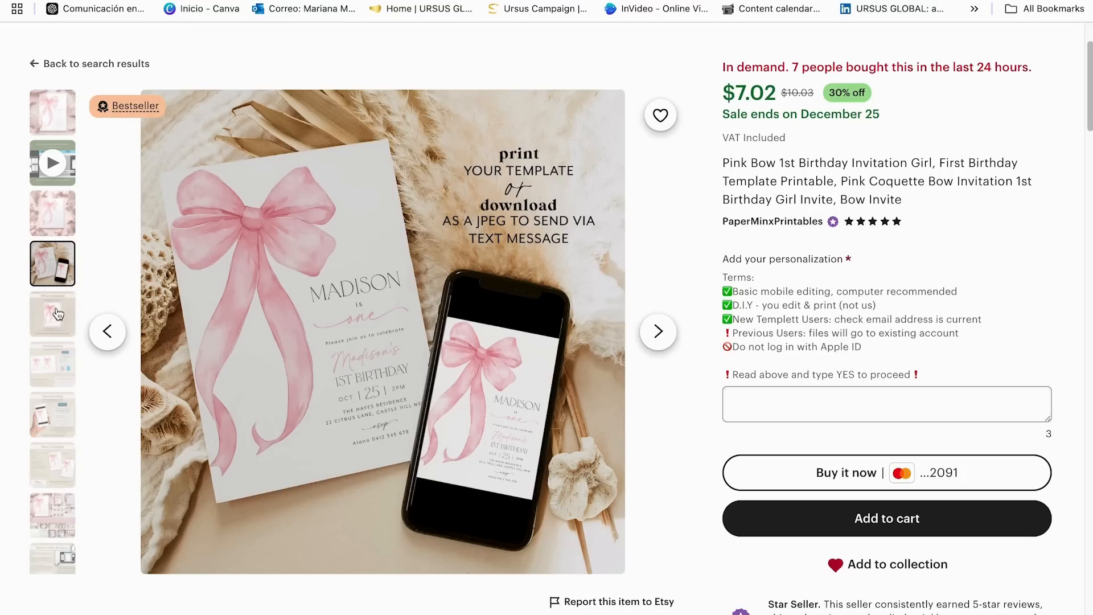
{"action": "left_click", "coordinate": [53, 465]}
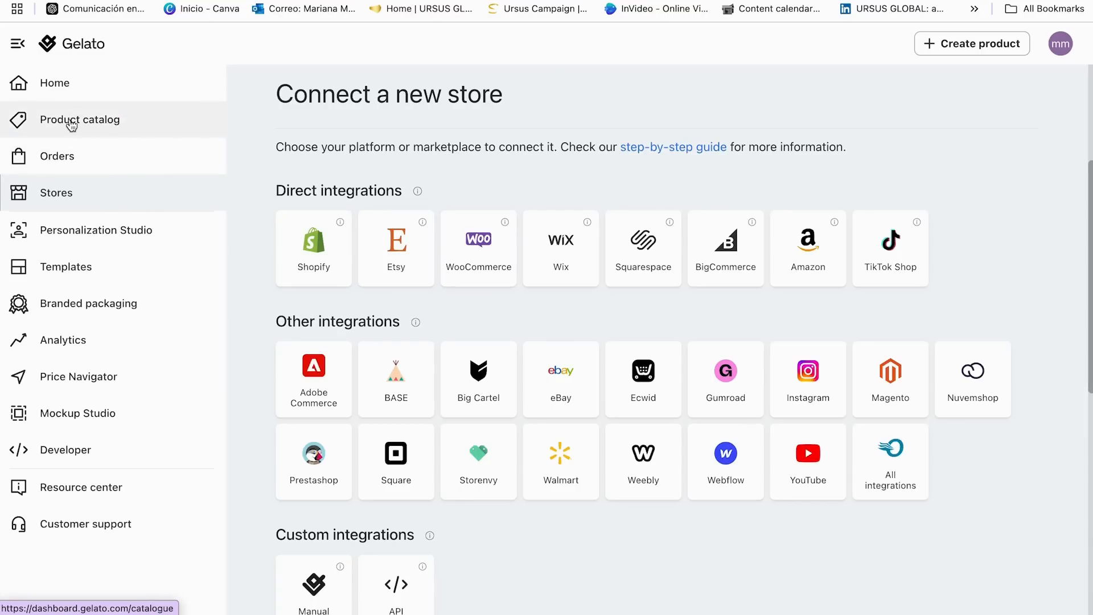
- Open the Pack of 10 Greeting Cards (US & CA) product from the Cards category of the product catalog
{"action": "left_click", "coordinate": [118, 126]}
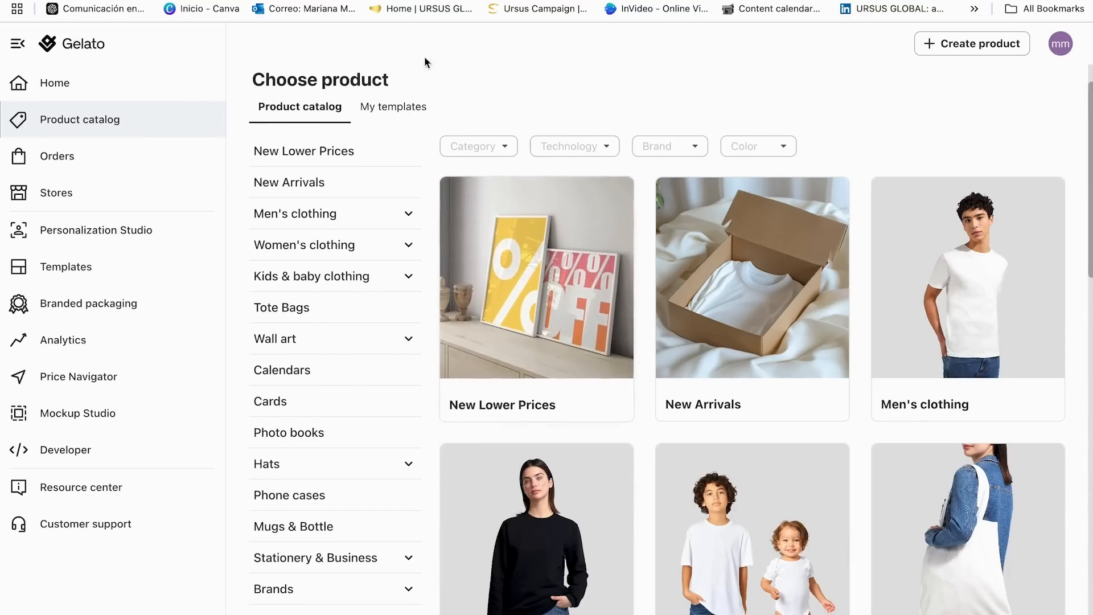
{"action": "scroll", "coordinate": [458, 334], "scroll_direction": "down", "scroll_amount": 1}
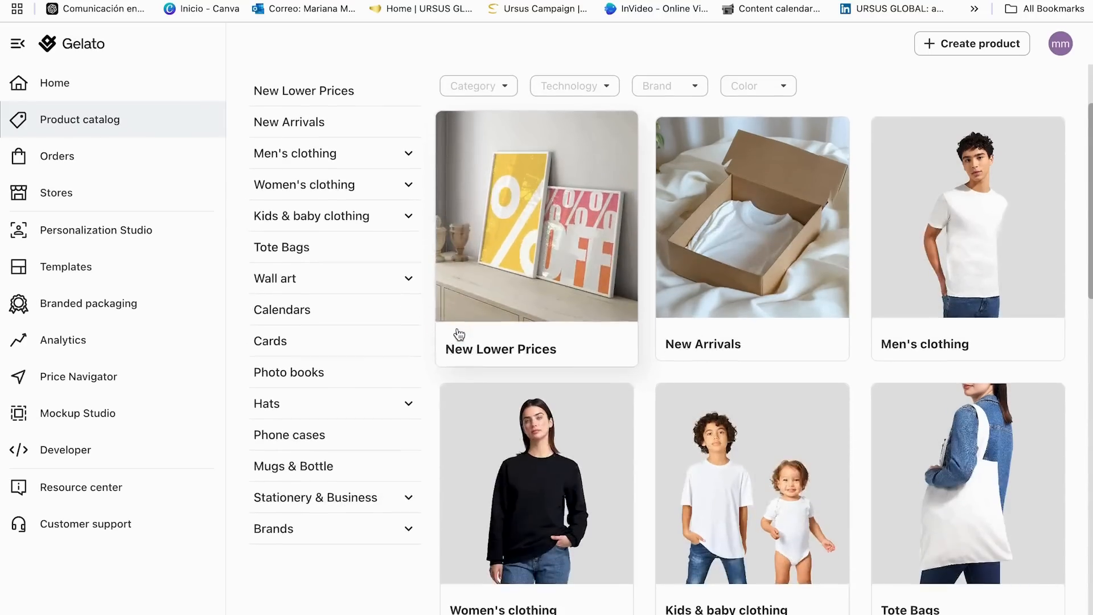
{"action": "left_click", "coordinate": [334, 347]}
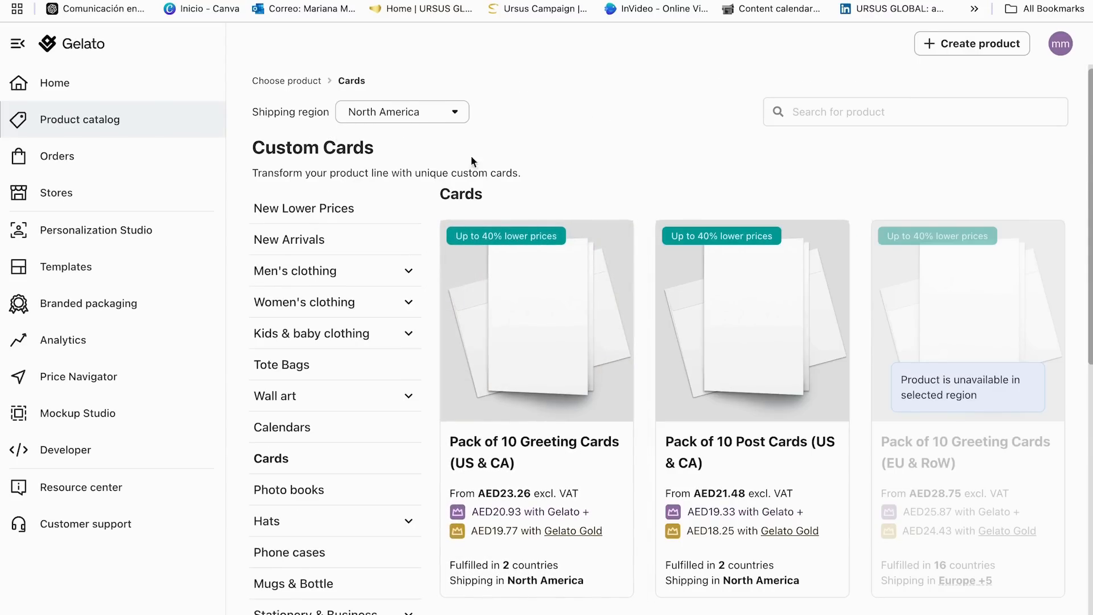
{"action": "scroll", "coordinate": [536, 342], "scroll_direction": "down", "scroll_amount": 2}
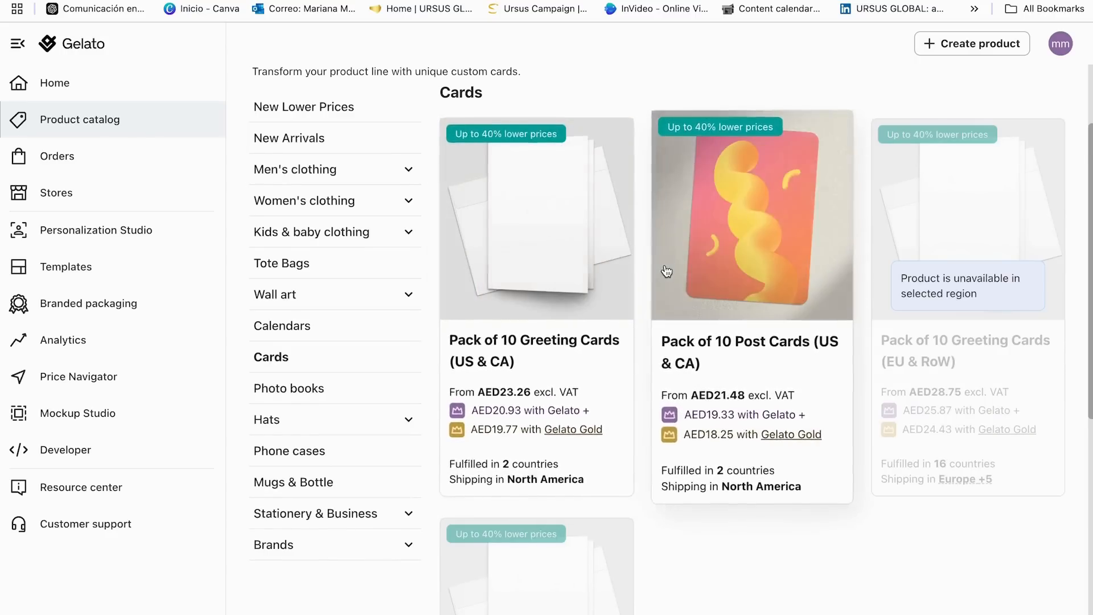
{"action": "scroll", "coordinate": [664, 268], "scroll_direction": "up", "scroll_amount": 1}
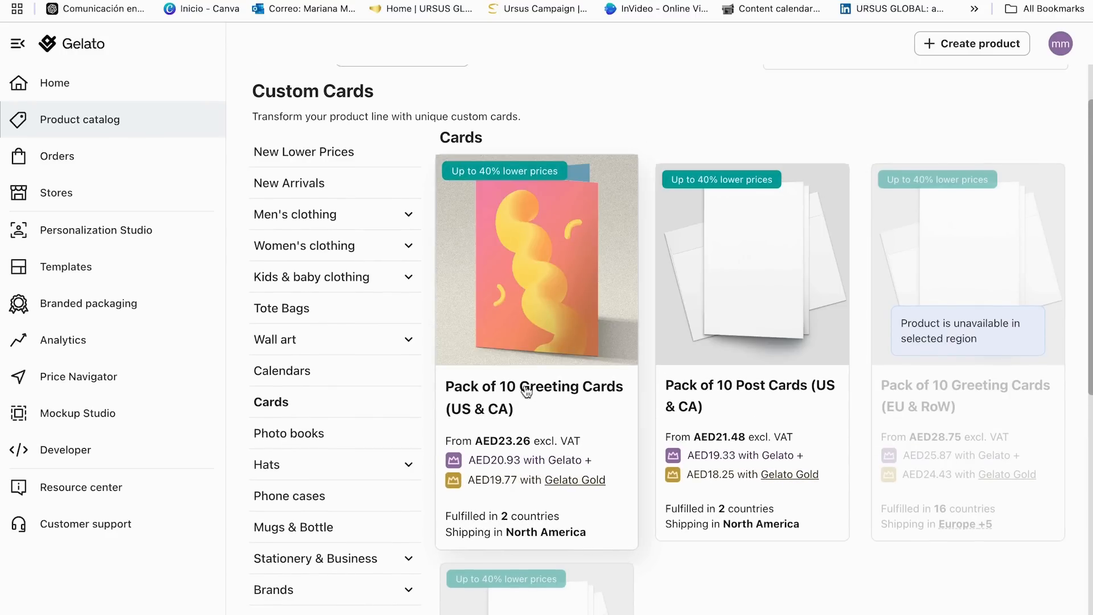
{"action": "left_click", "coordinate": [592, 397]}
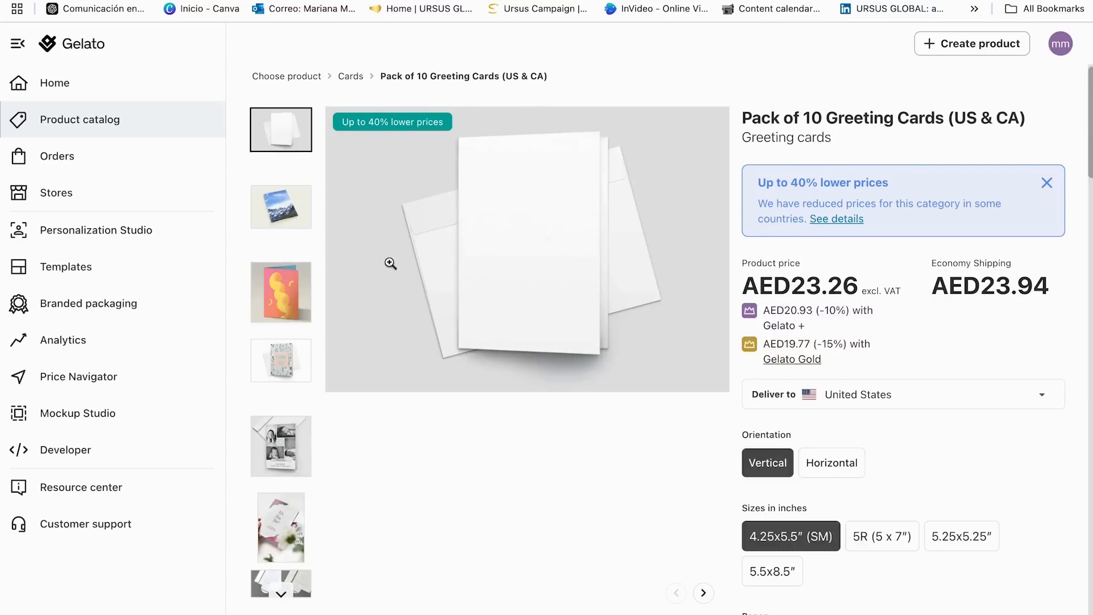
- Look through the sample images of the greeting card pack, including the envelope close-ups
{"action": "left_click", "coordinate": [290, 212]}
{"action": "left_click", "coordinate": [282, 288]}
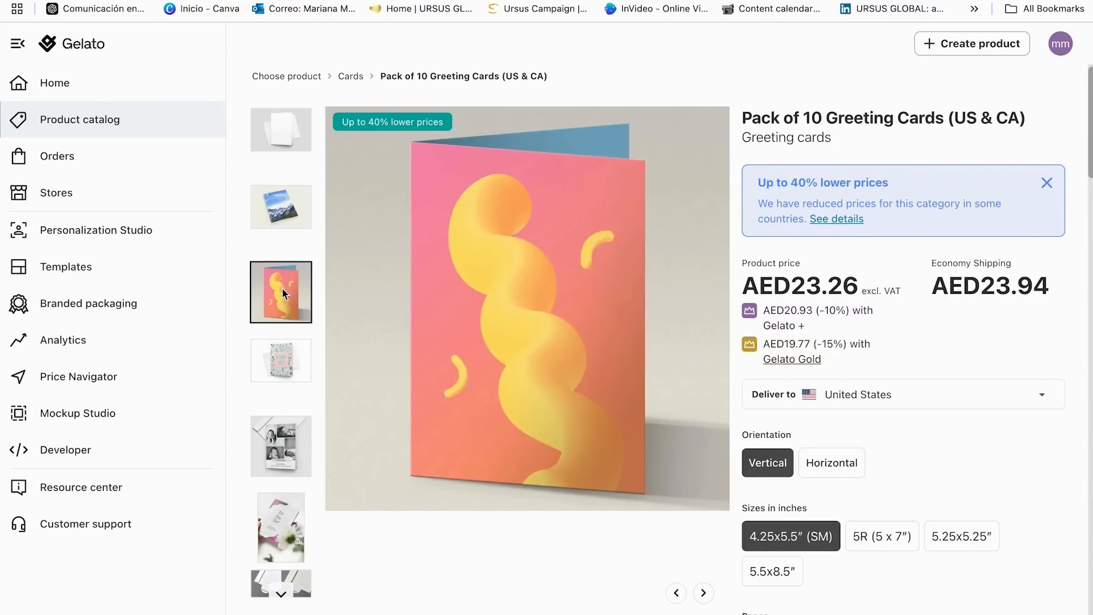
{"action": "left_click", "coordinate": [285, 365]}
{"action": "left_click", "coordinate": [296, 429]}
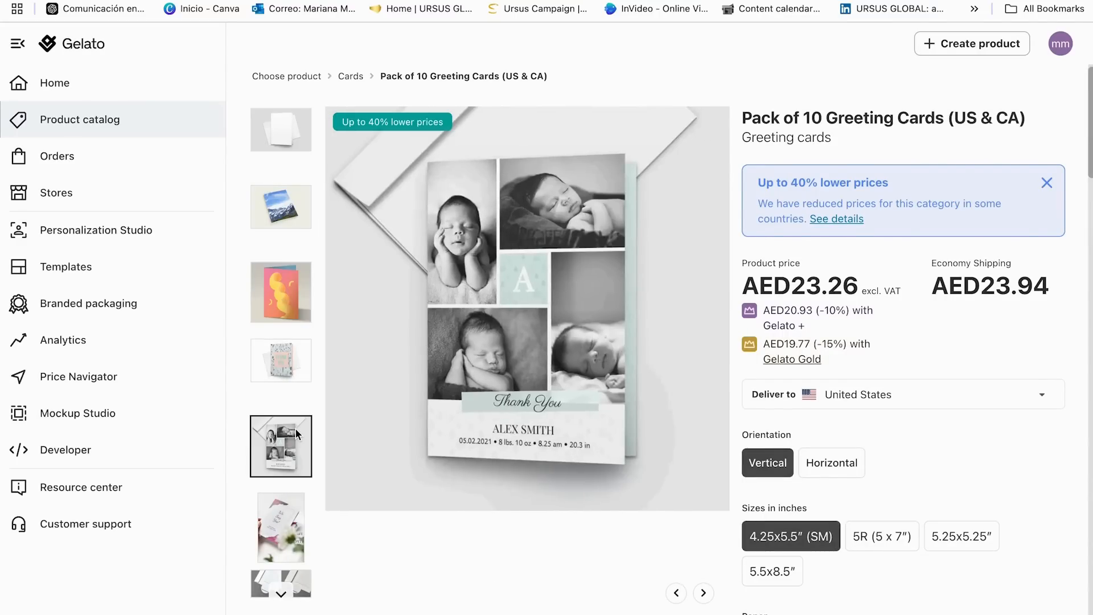
{"action": "left_click", "coordinate": [282, 360]}
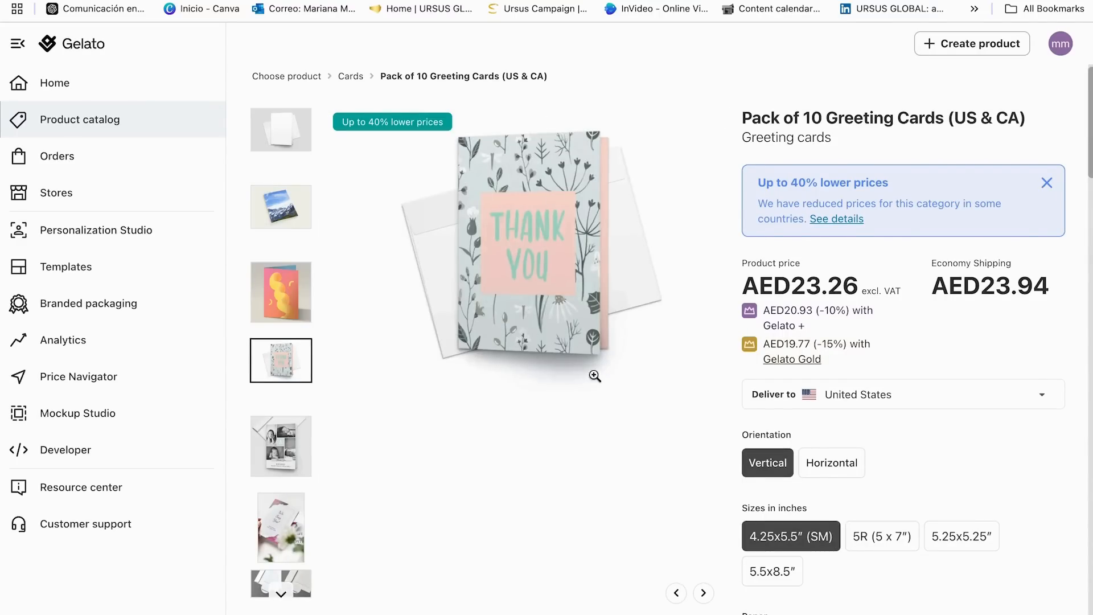
{"action": "left_click", "coordinate": [280, 528]}
{"action": "scroll", "coordinate": [411, 425], "scroll_direction": "down", "scroll_amount": 2}
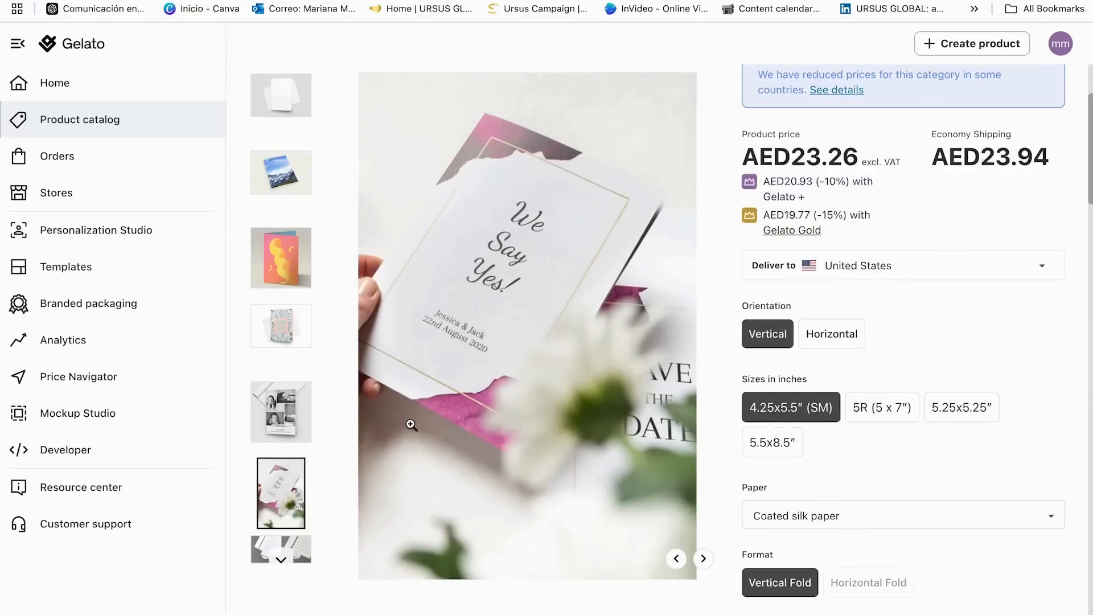
{"action": "left_click", "coordinate": [285, 558]}
{"action": "left_click", "coordinate": [296, 469]}
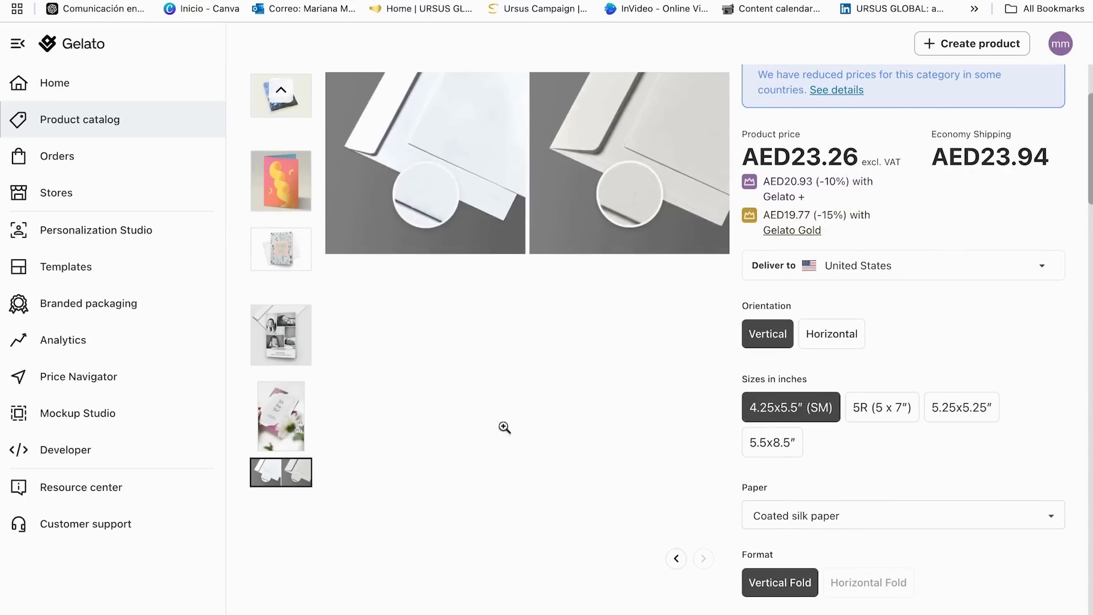
- Browse the available delivery countries for the greeting cards, keeping United States as the destination
{"action": "scroll", "coordinate": [501, 398], "scroll_direction": "up", "scroll_amount": 1}
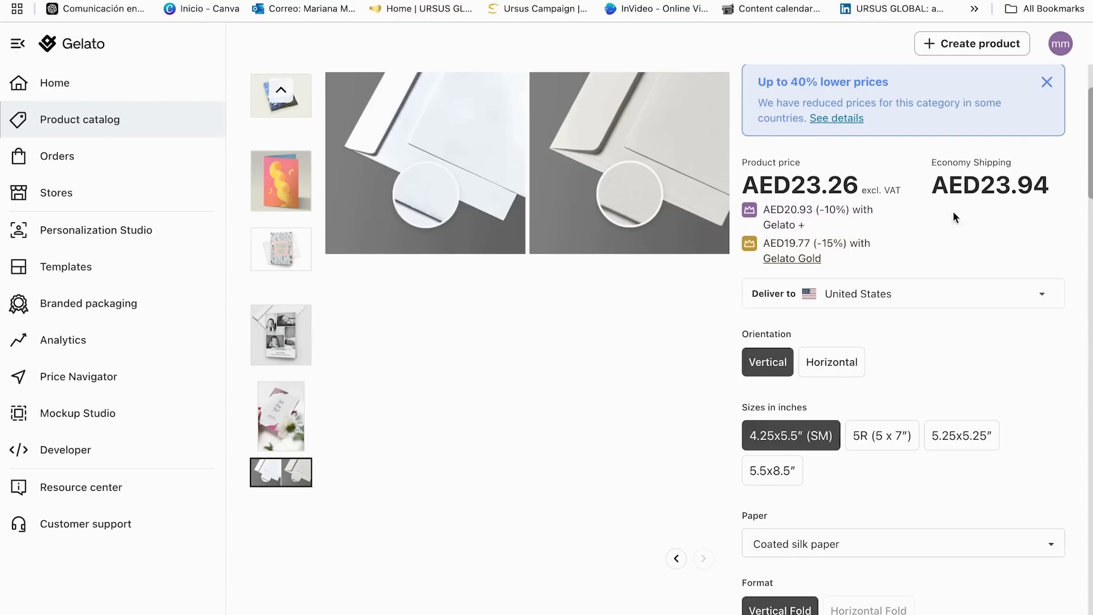
{"action": "scroll", "coordinate": [938, 231], "scroll_direction": "up", "scroll_amount": 1}
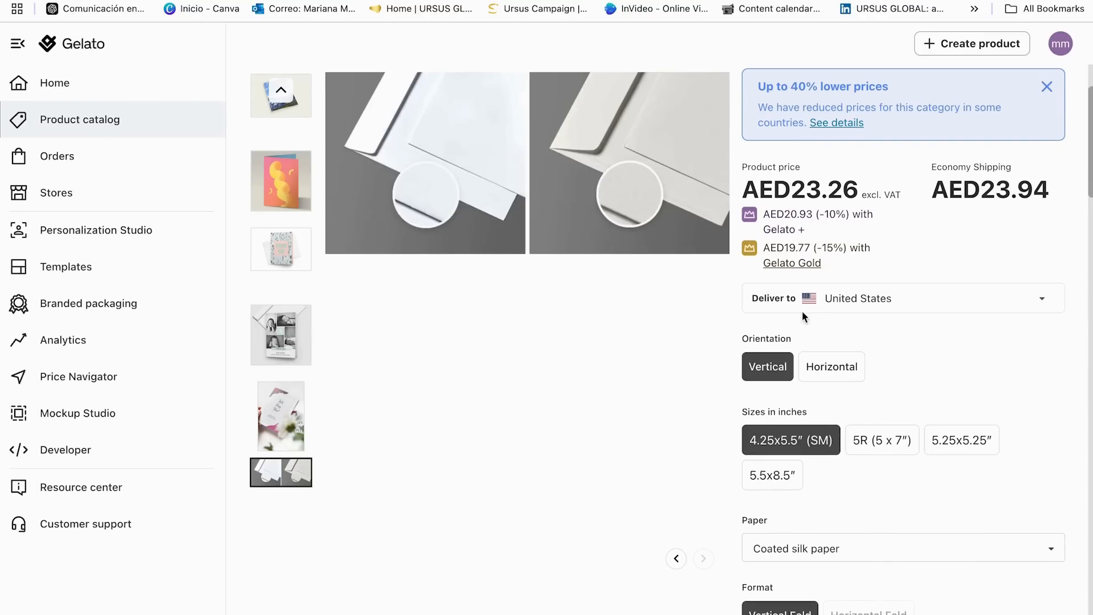
{"action": "left_click", "coordinate": [896, 310]}
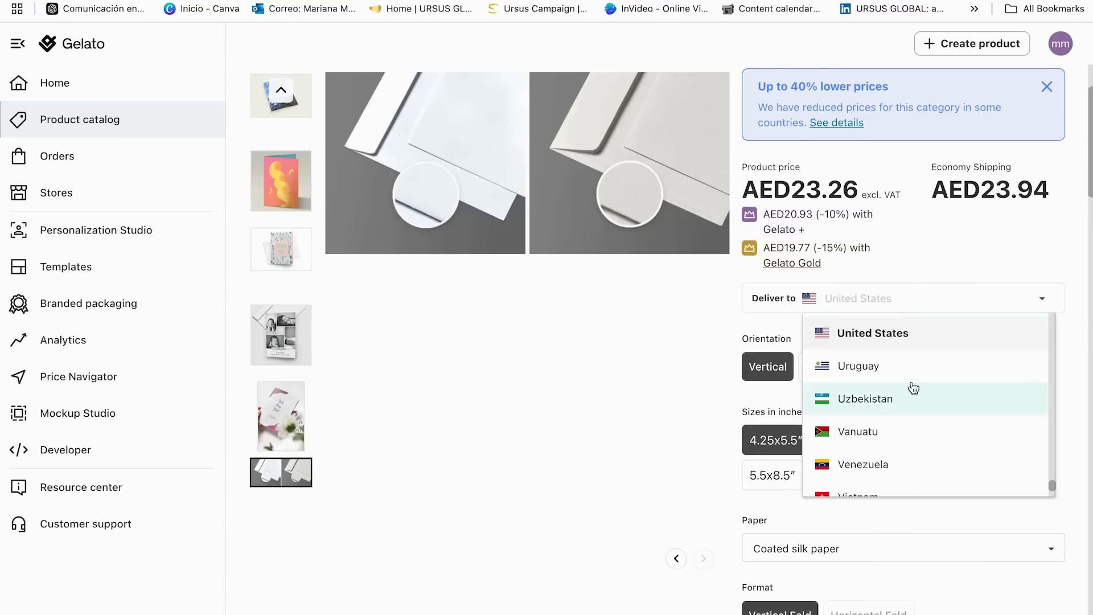
{"action": "scroll", "coordinate": [914, 387], "scroll_direction": "down", "scroll_amount": 3}
{"action": "scroll", "coordinate": [914, 388], "scroll_direction": "up", "scroll_amount": 15}
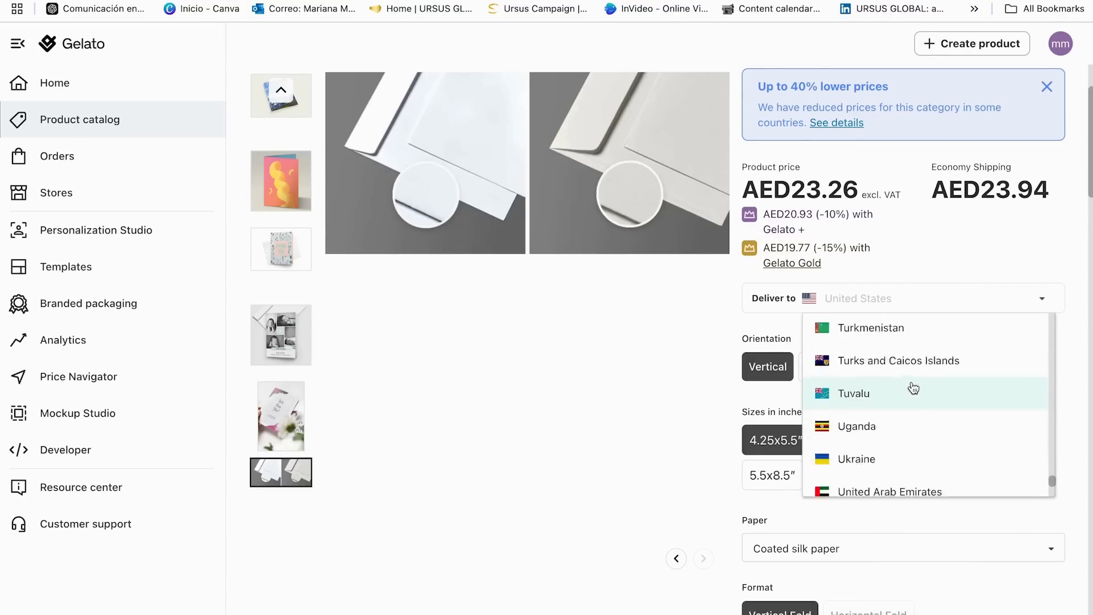
{"action": "scroll", "coordinate": [914, 388], "scroll_direction": "up", "scroll_amount": 20}
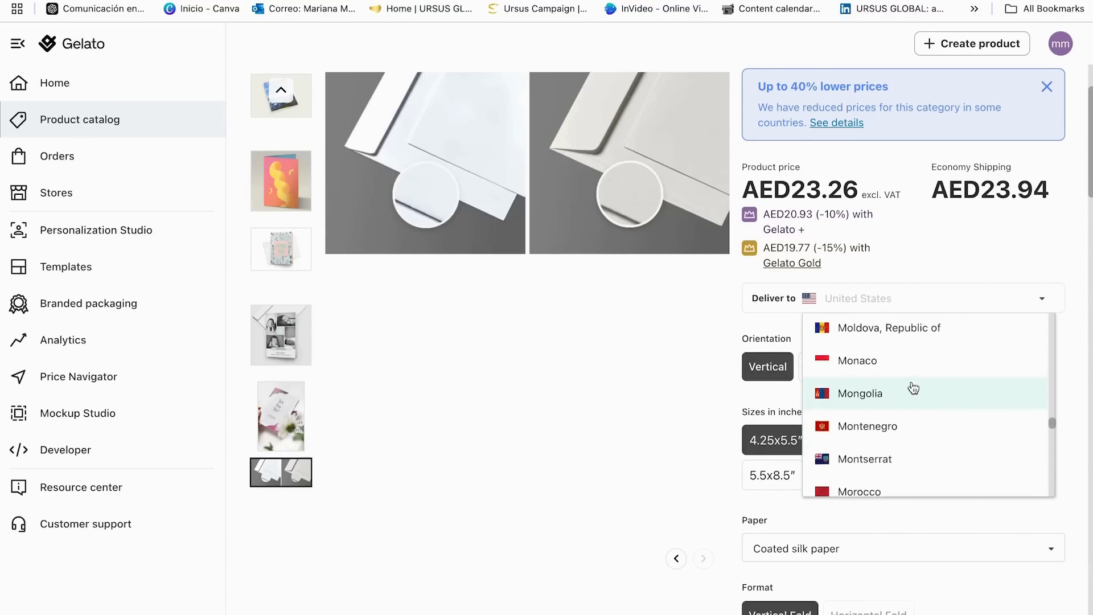
{"action": "scroll", "coordinate": [914, 388], "scroll_direction": "up", "scroll_amount": 8}
{"action": "left_click", "coordinate": [950, 308]}
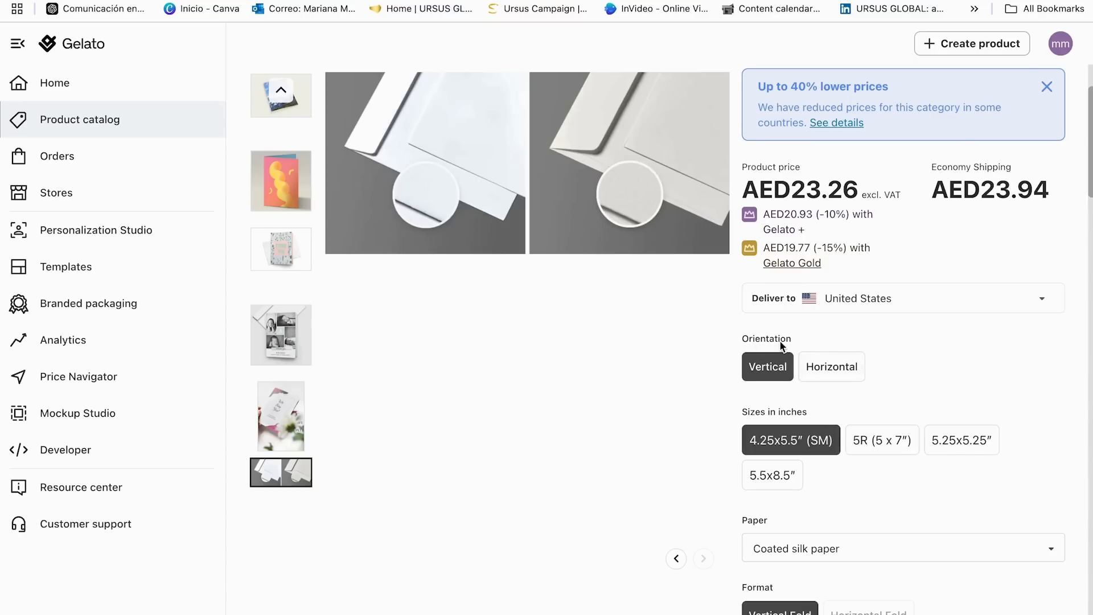
- Review the greeting card's orientation, size and paper options, and choose coated silk paper
{"action": "scroll", "coordinate": [782, 346], "scroll_direction": "down", "scroll_amount": 3}
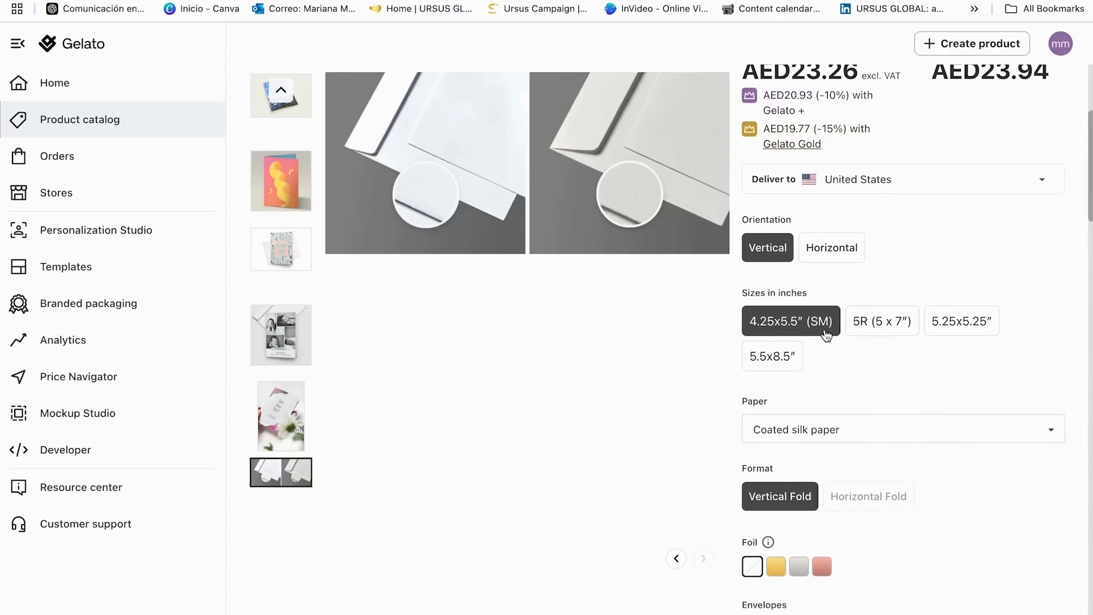
{"action": "scroll", "coordinate": [831, 352], "scroll_direction": "down", "scroll_amount": 1}
{"action": "scroll", "coordinate": [844, 354], "scroll_direction": "down", "scroll_amount": 3}
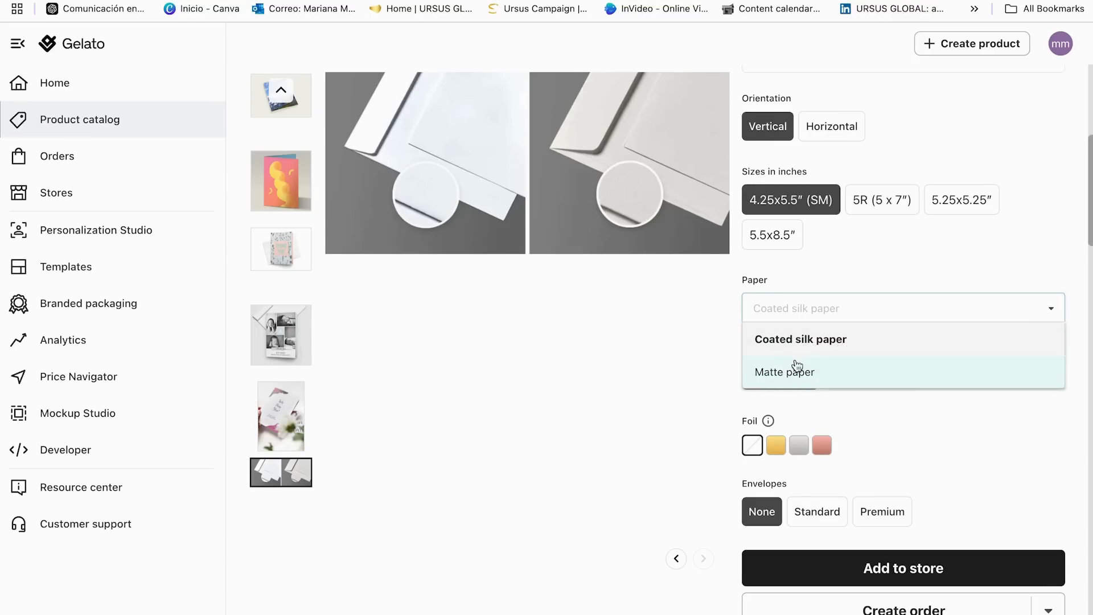
{"action": "left_click", "coordinate": [836, 344]}
{"action": "scroll", "coordinate": [820, 321], "scroll_direction": "down", "scroll_amount": 1}
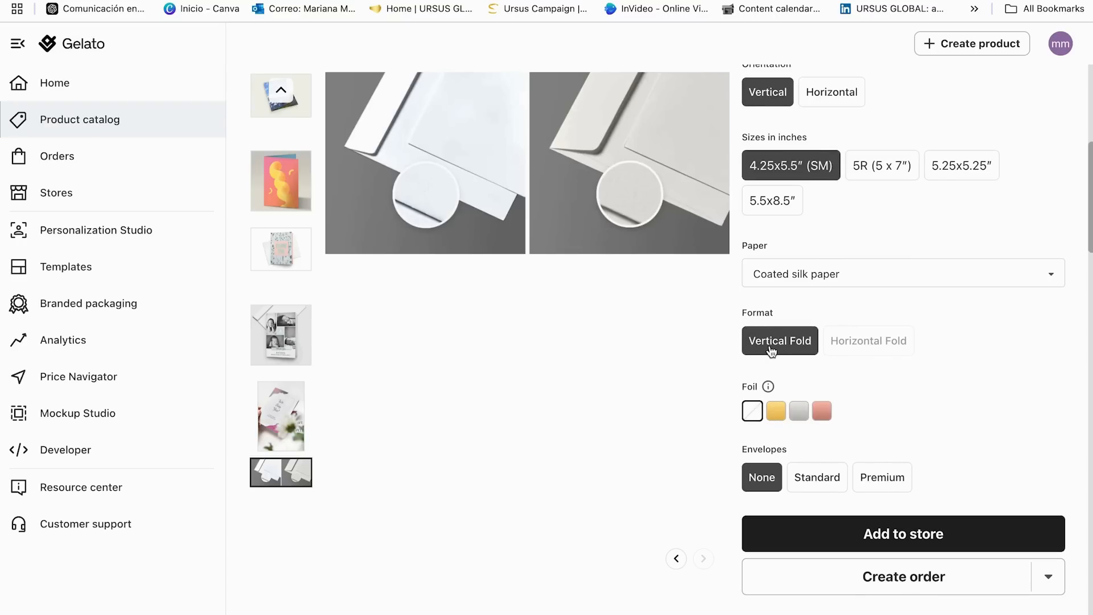
- Try the gold foil option on the greeting card and return the foil setting to none
{"action": "scroll", "coordinate": [806, 350], "scroll_direction": "down", "scroll_amount": 2}
{"action": "left_click", "coordinate": [775, 301]}
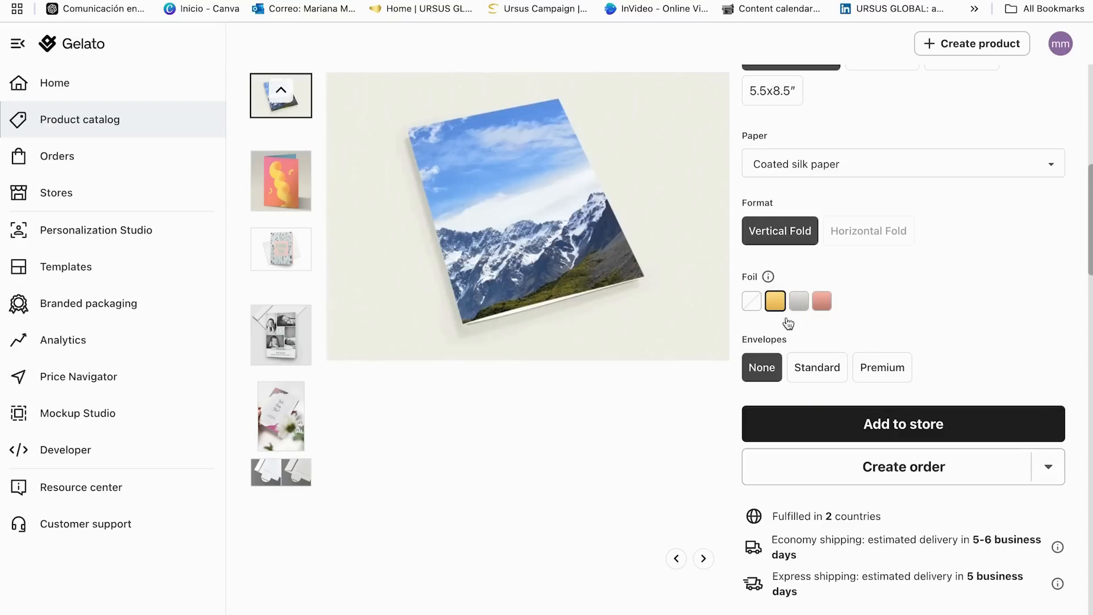
{"action": "left_click", "coordinate": [752, 300]}
- Choose Standard envelopes for the greeting card pack
{"action": "scroll", "coordinate": [815, 284], "scroll_direction": "down", "scroll_amount": 1}
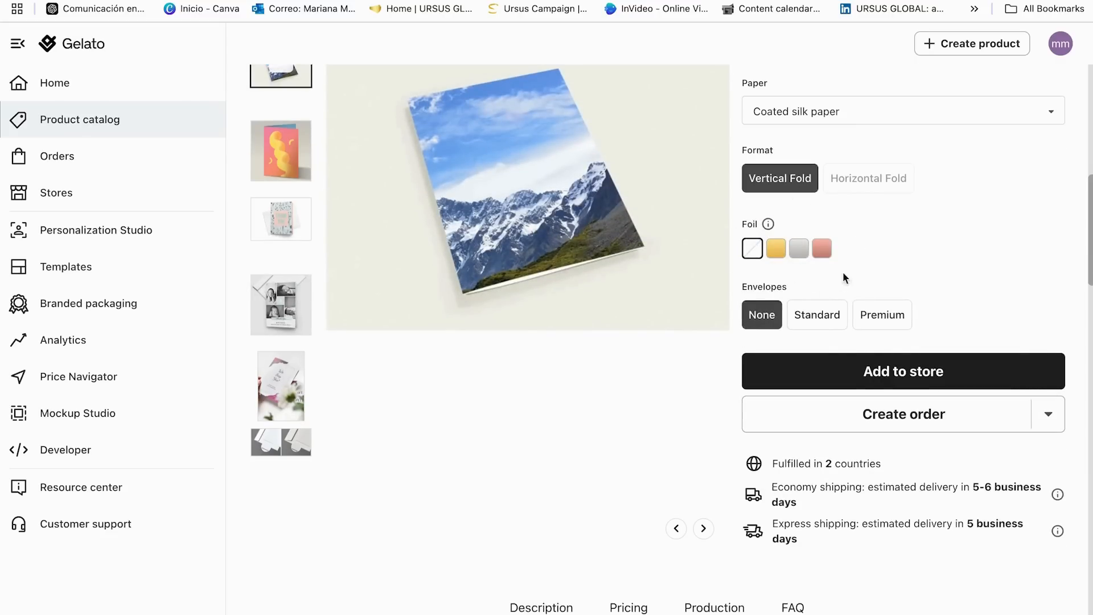
{"action": "scroll", "coordinate": [834, 249], "scroll_direction": "down", "scroll_amount": 1}
{"action": "scroll", "coordinate": [786, 231], "scroll_direction": "up", "scroll_amount": 1}
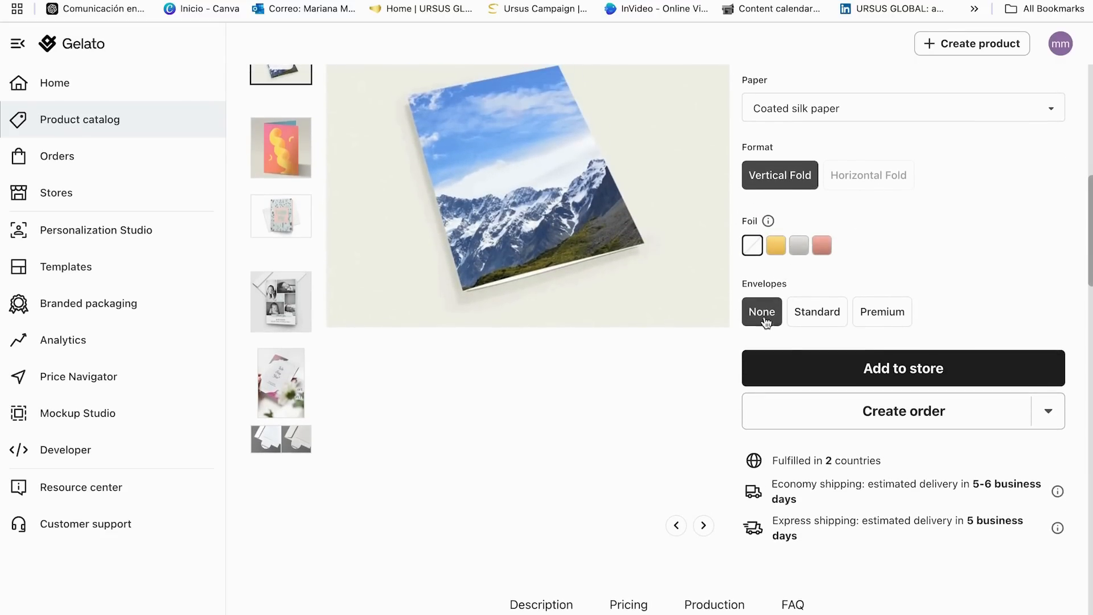
{"action": "left_click", "coordinate": [820, 316]}
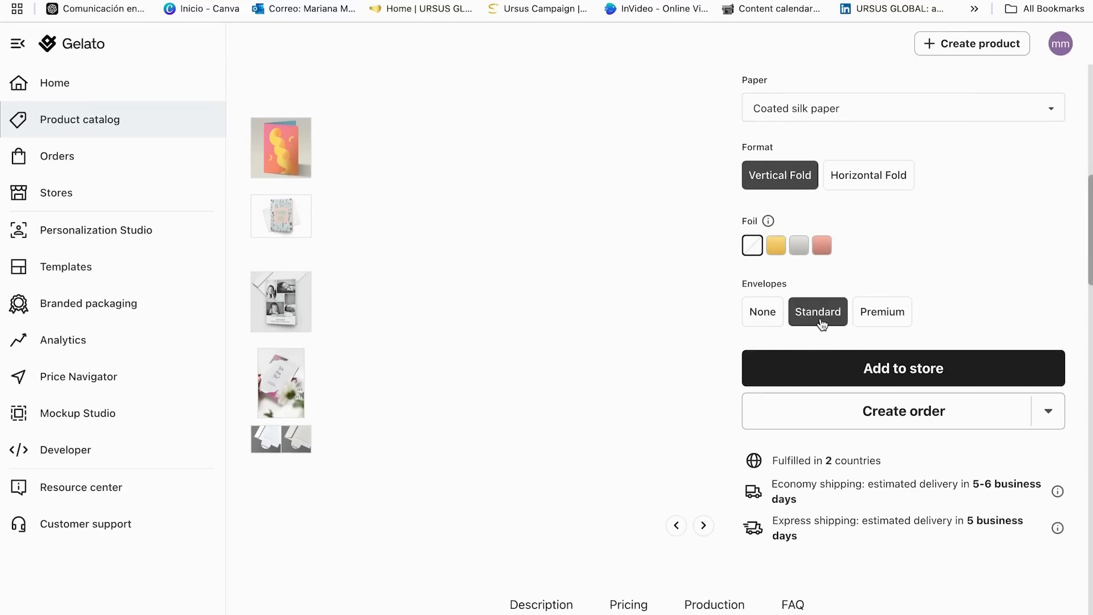
- Compare Premium with Standard envelopes, keep Standard, and add the greeting card pack to the CreativeMindsDisenos Etsy store
{"action": "left_click", "coordinate": [882, 315]}
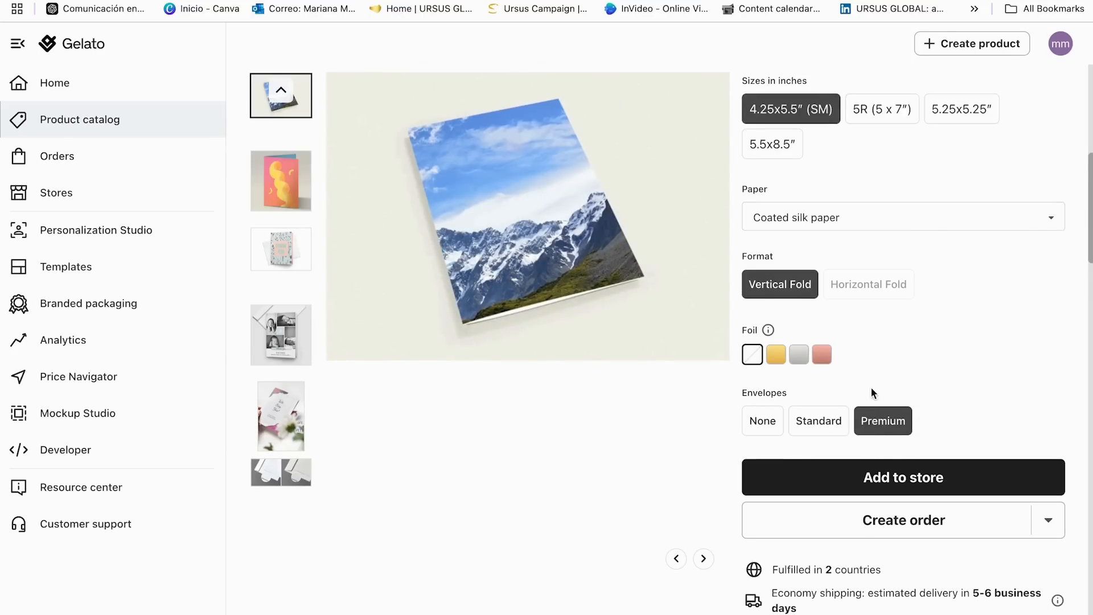
{"action": "left_click", "coordinate": [828, 421]}
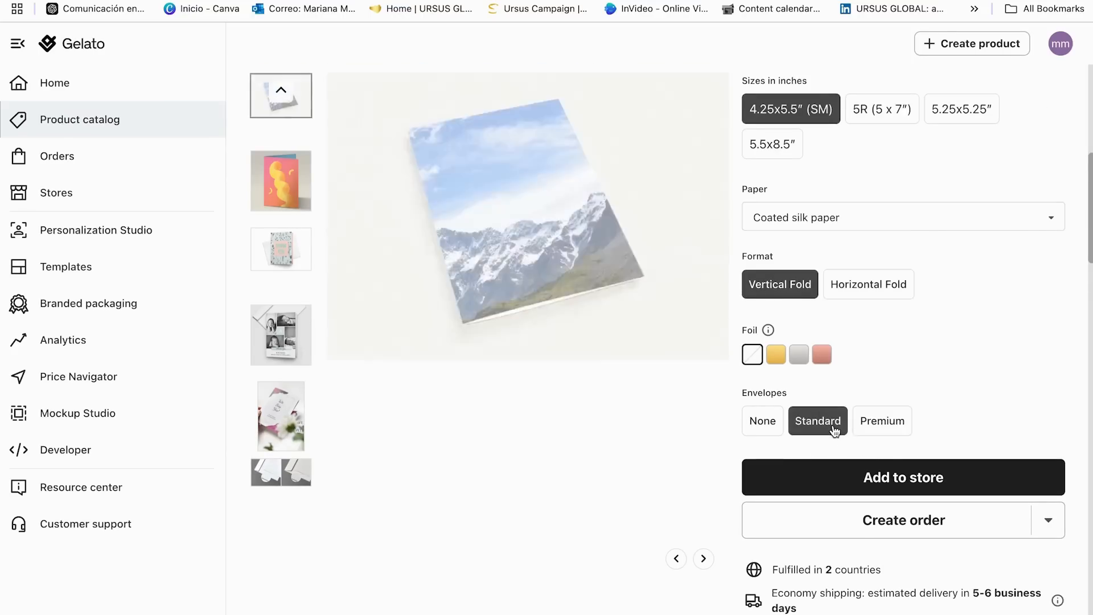
{"action": "left_click", "coordinate": [857, 481]}
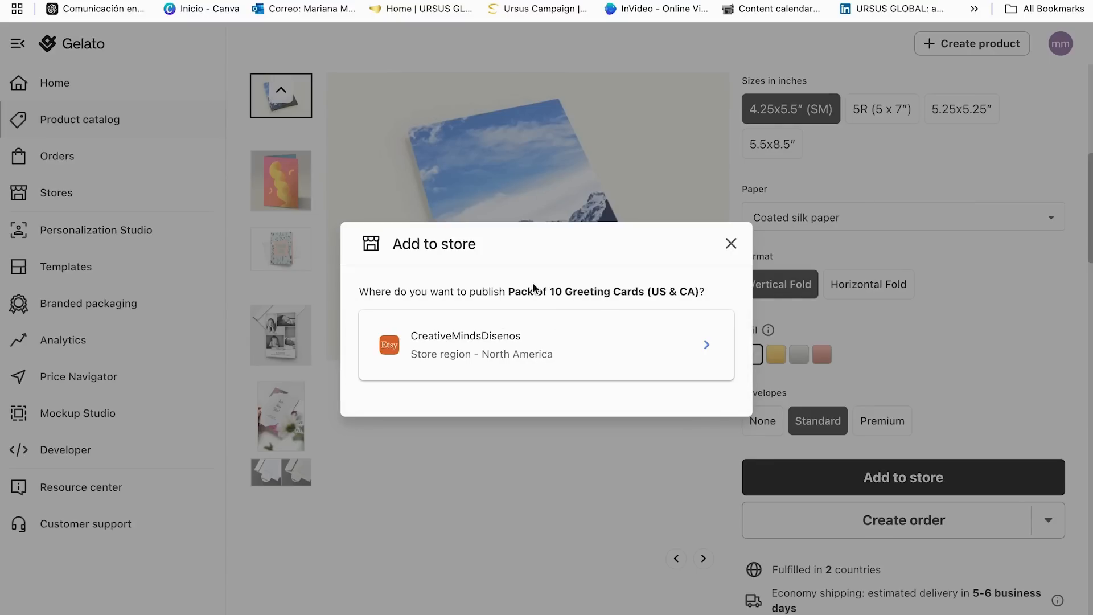
{"action": "left_click", "coordinate": [520, 350]}
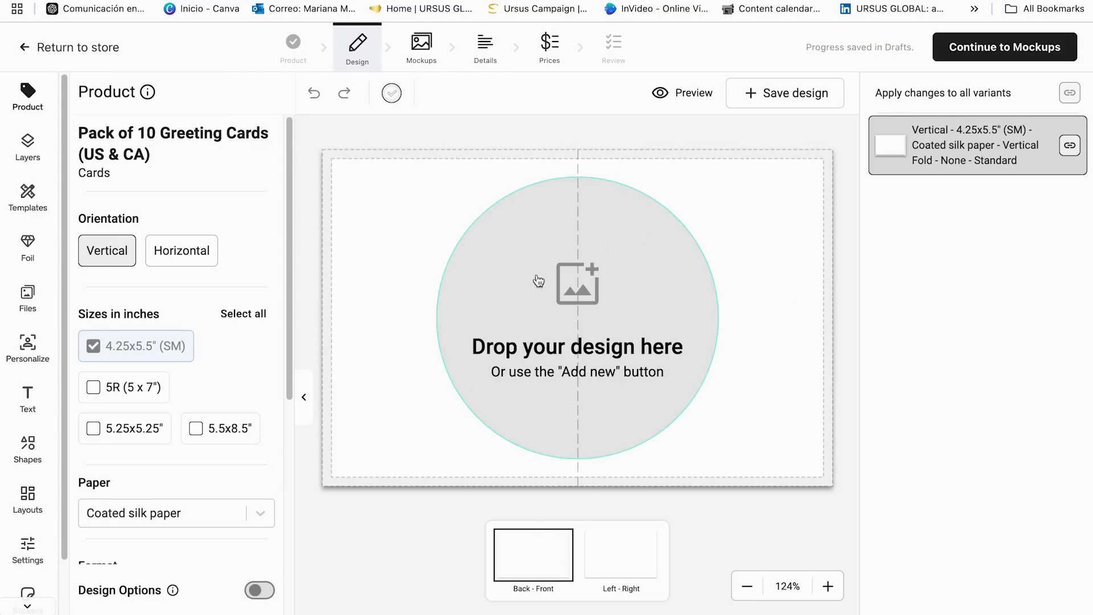
- View the card's inside Left - Right spread and return to the Back - Front spread
{"action": "left_click", "coordinate": [623, 553]}
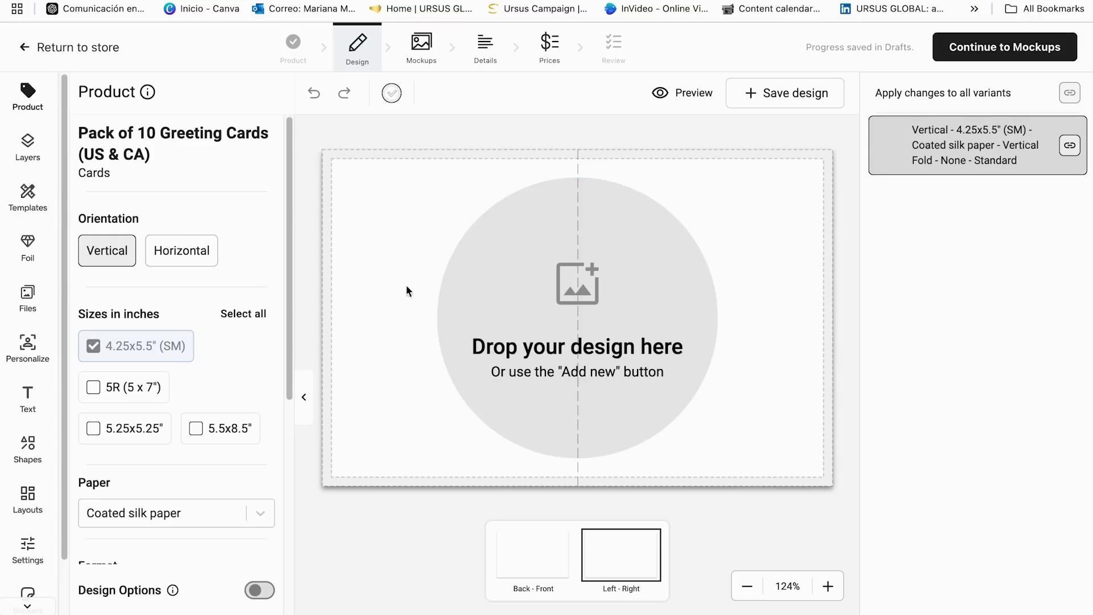
{"action": "left_click", "coordinate": [538, 561]}
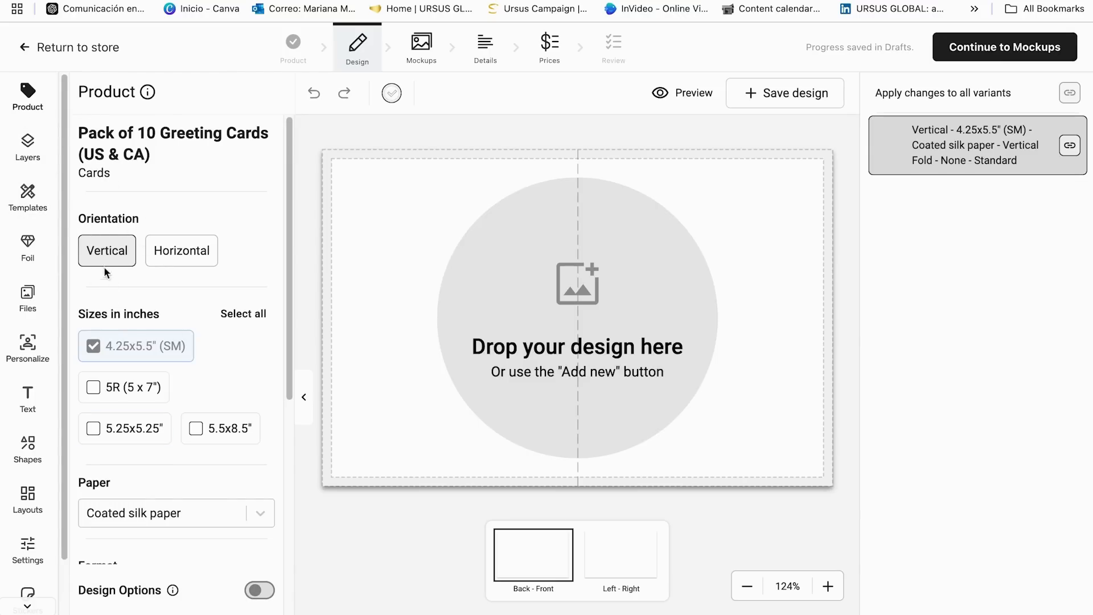
- Try adding the 5R (5 x 7") and 5.25x5.25" sizes, remove both, and review the remaining product options
{"action": "scroll", "coordinate": [130, 314], "scroll_direction": "down", "scroll_amount": 1}
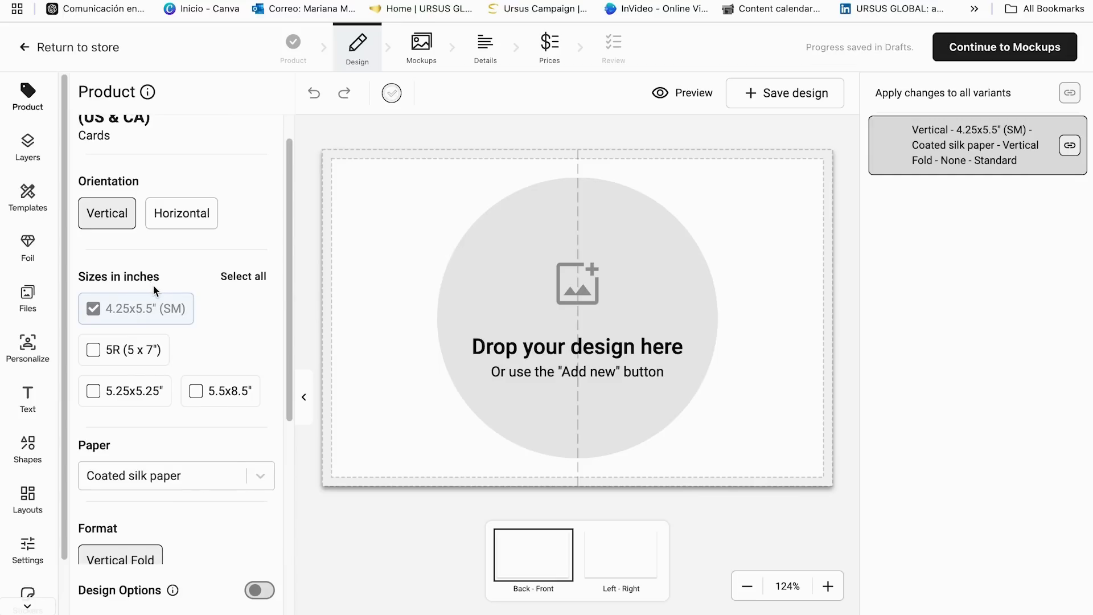
{"action": "left_click", "coordinate": [96, 351]}
{"action": "left_click", "coordinate": [94, 391]}
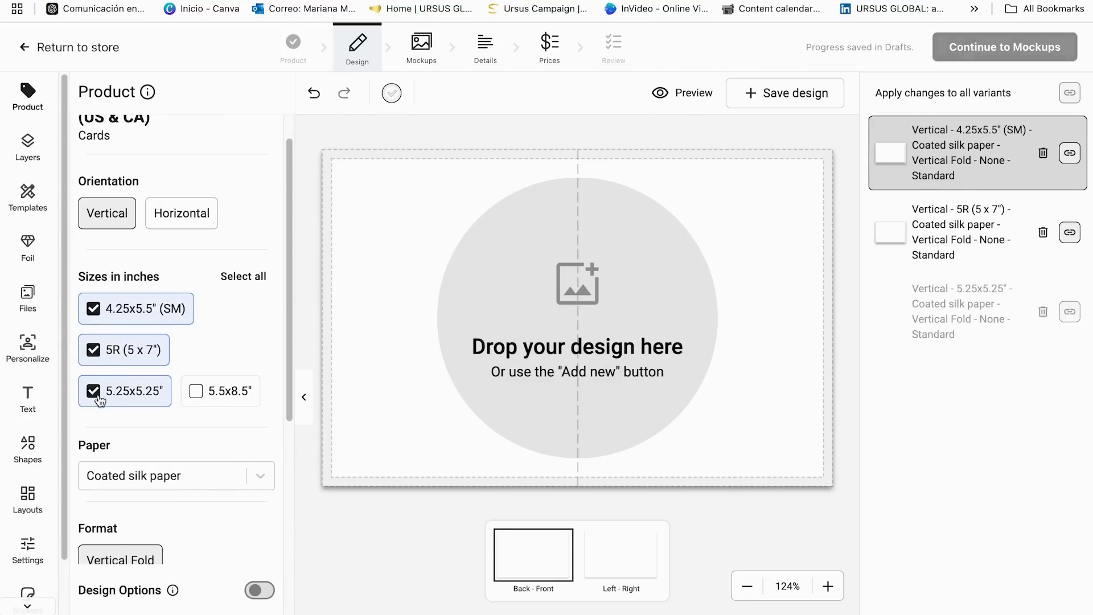
{"action": "left_click", "coordinate": [91, 353]}
{"action": "left_click", "coordinate": [110, 382]}
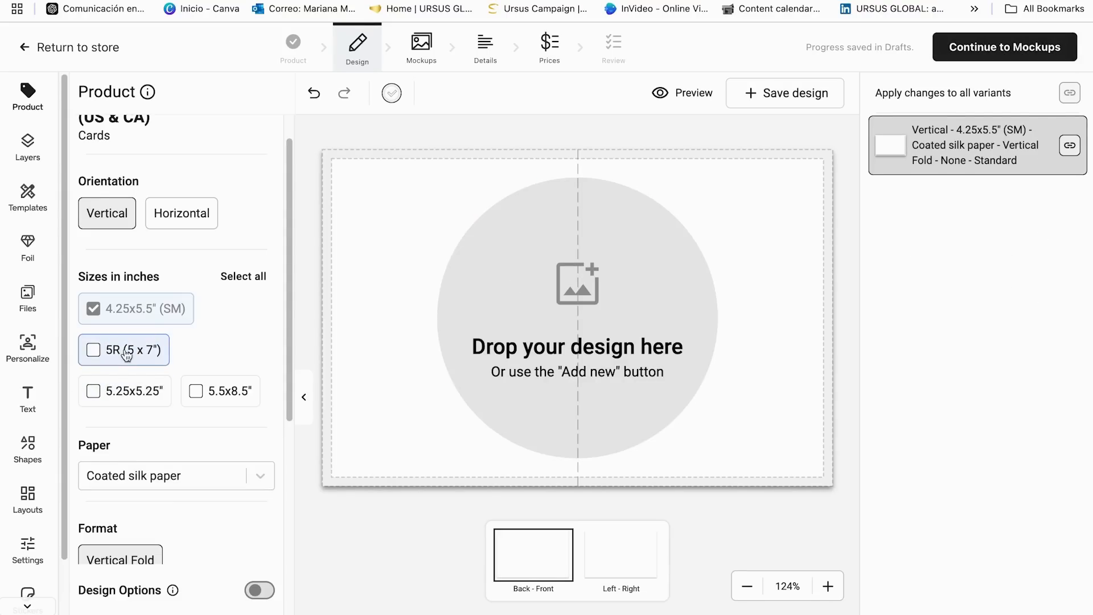
{"action": "scroll", "coordinate": [134, 396], "scroll_direction": "down", "scroll_amount": 1}
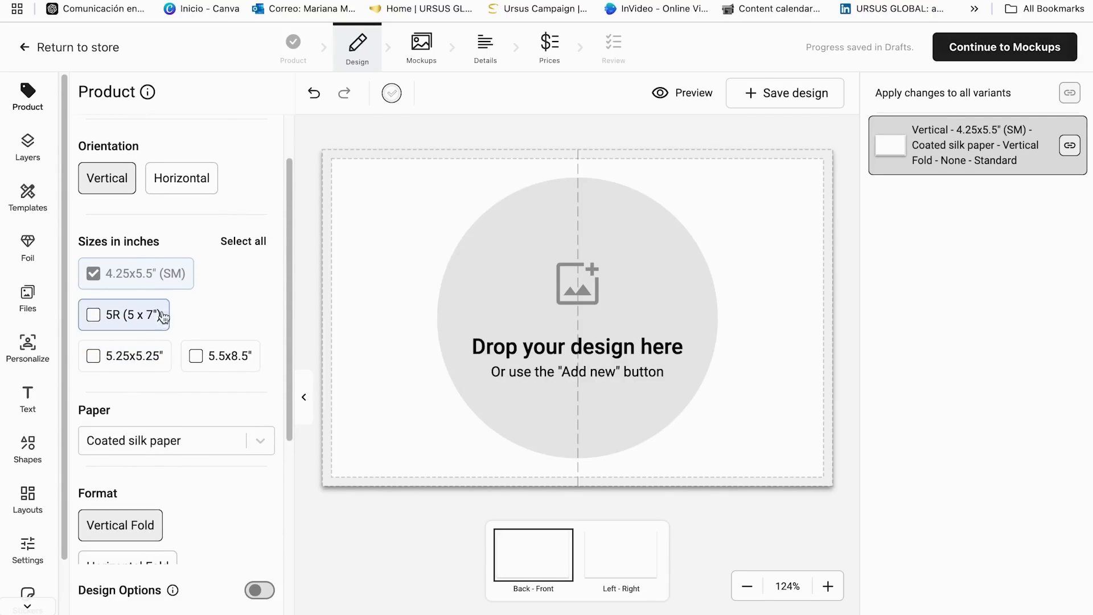
{"action": "scroll", "coordinate": [162, 314], "scroll_direction": "down", "scroll_amount": 5}
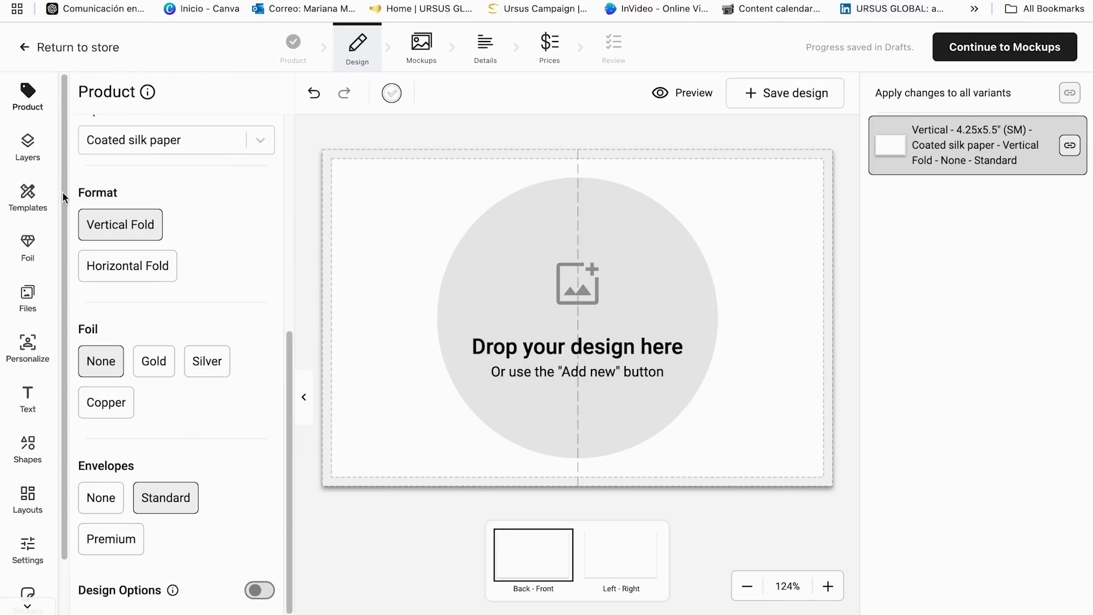
- Upload the image with the pink bow, princess, cupcake and fairy from the Desktop folder
{"action": "left_click", "coordinate": [28, 299]}
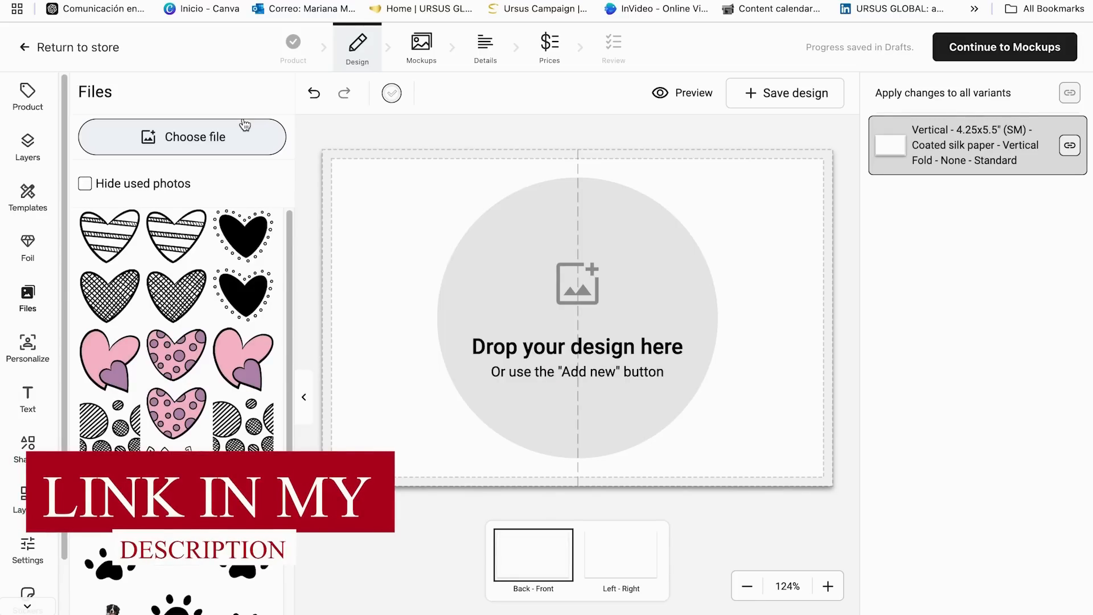
{"action": "left_click", "coordinate": [199, 137]}
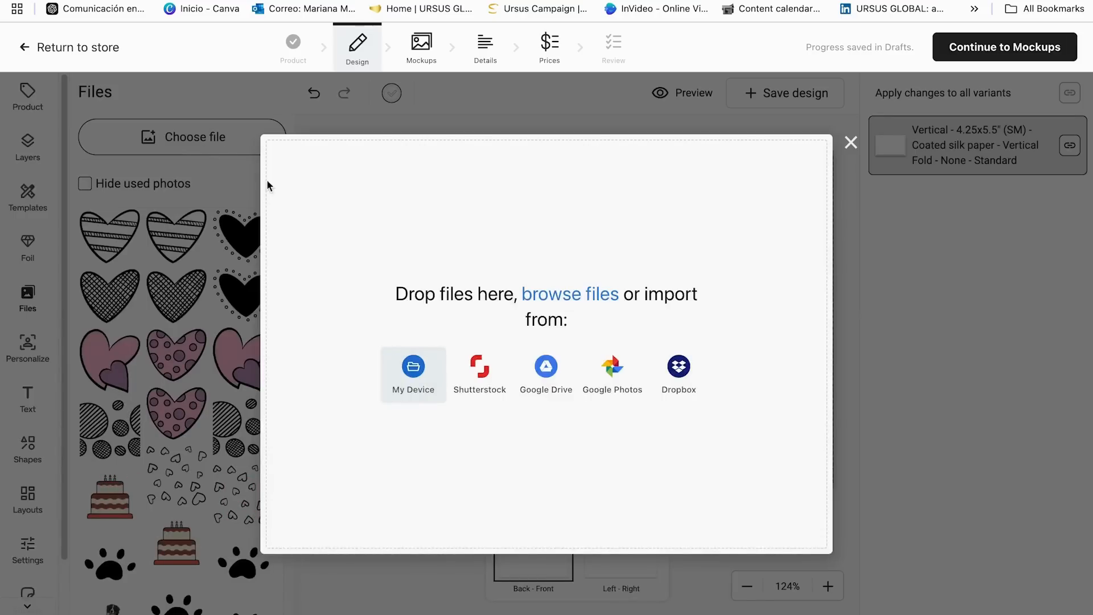
{"action": "left_click", "coordinate": [423, 378]}
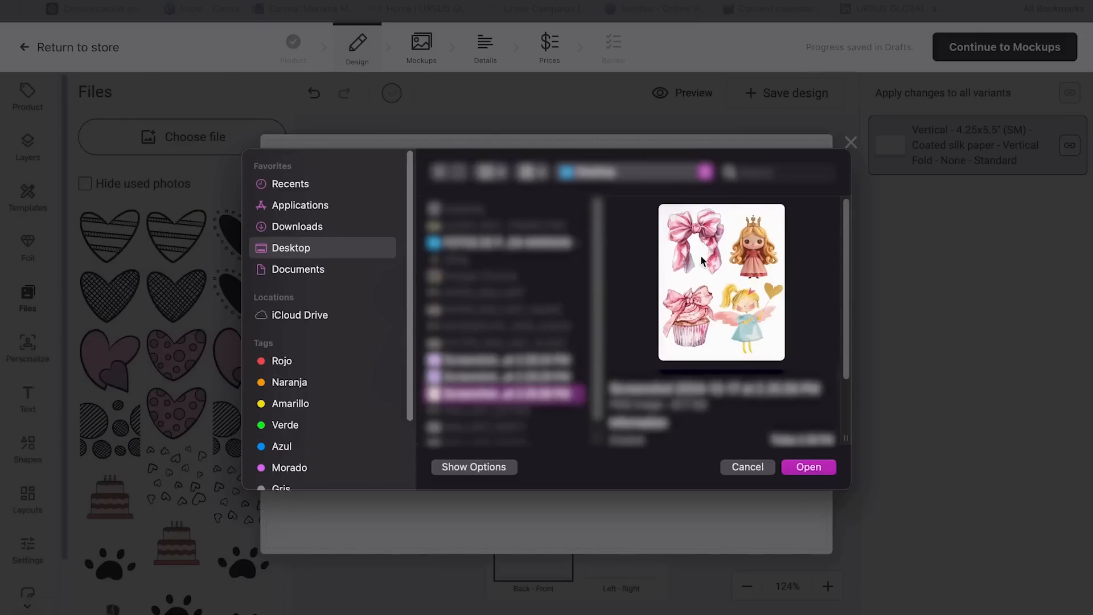
{"action": "left_click", "coordinate": [809, 468]}
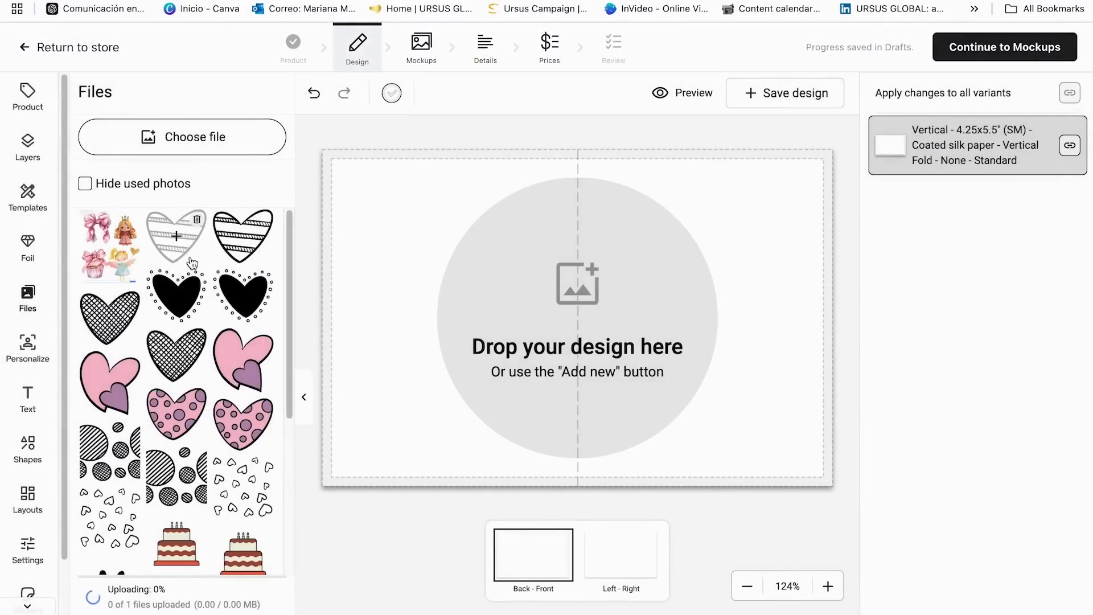
- Place the uploaded image on the card's front and crop it to show only the pink bow
{"action": "left_click_drag", "start_coordinate": [118, 251], "coordinate": [664, 320]}
{"action": "left_click_drag", "start_coordinate": [676, 452], "coordinate": [698, 317]}
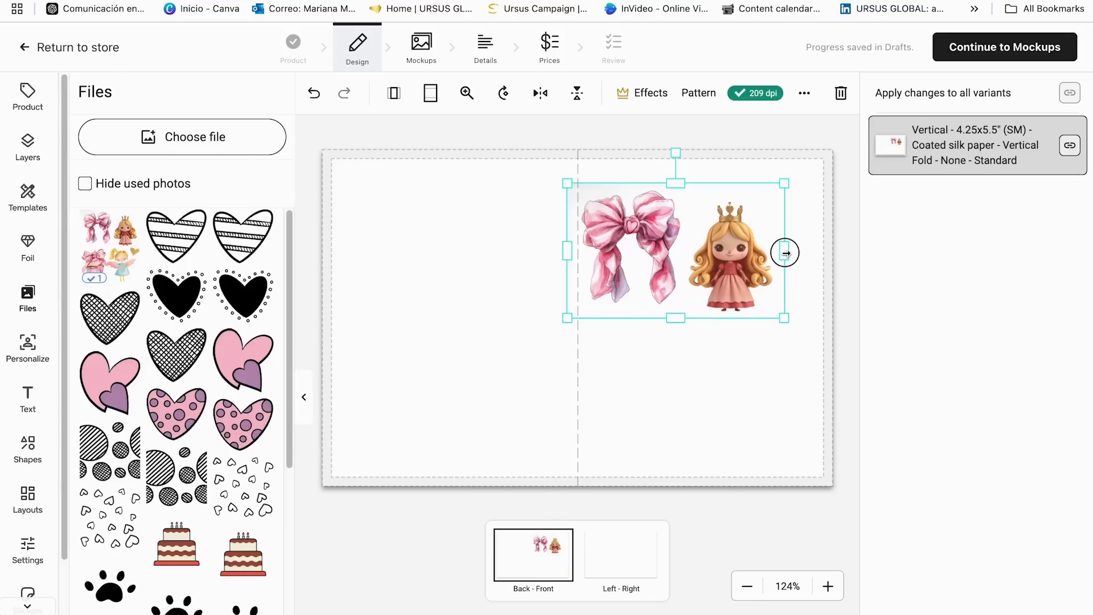
{"action": "left_click_drag", "start_coordinate": [784, 250], "coordinate": [661, 251]}
{"action": "left_click", "coordinate": [718, 257]}
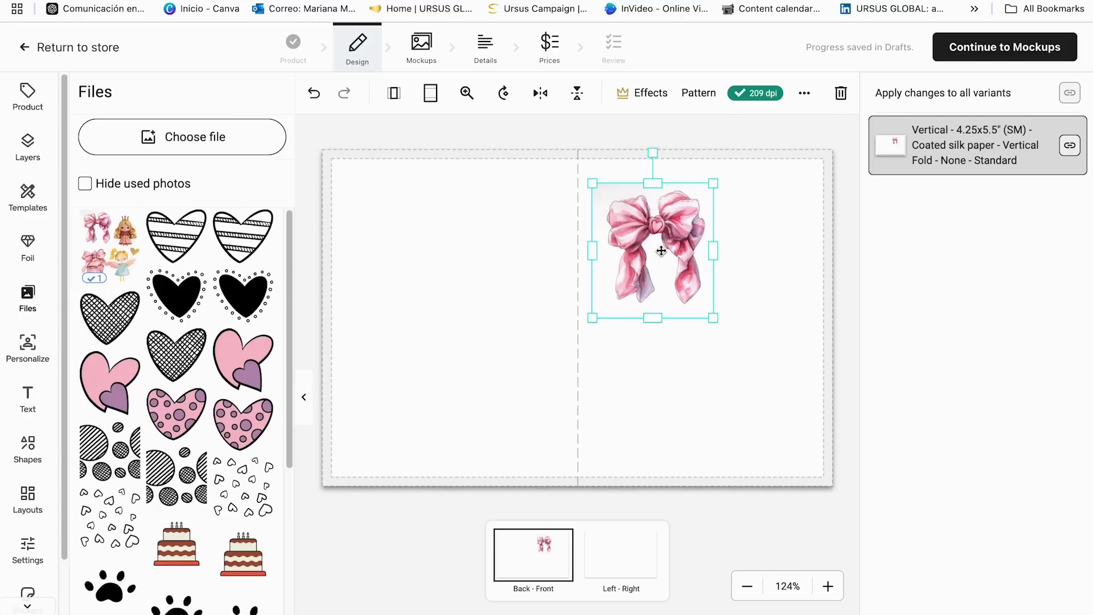
- Remove the background from the pink bow image and accept the result
{"action": "left_click", "coordinate": [642, 92]}
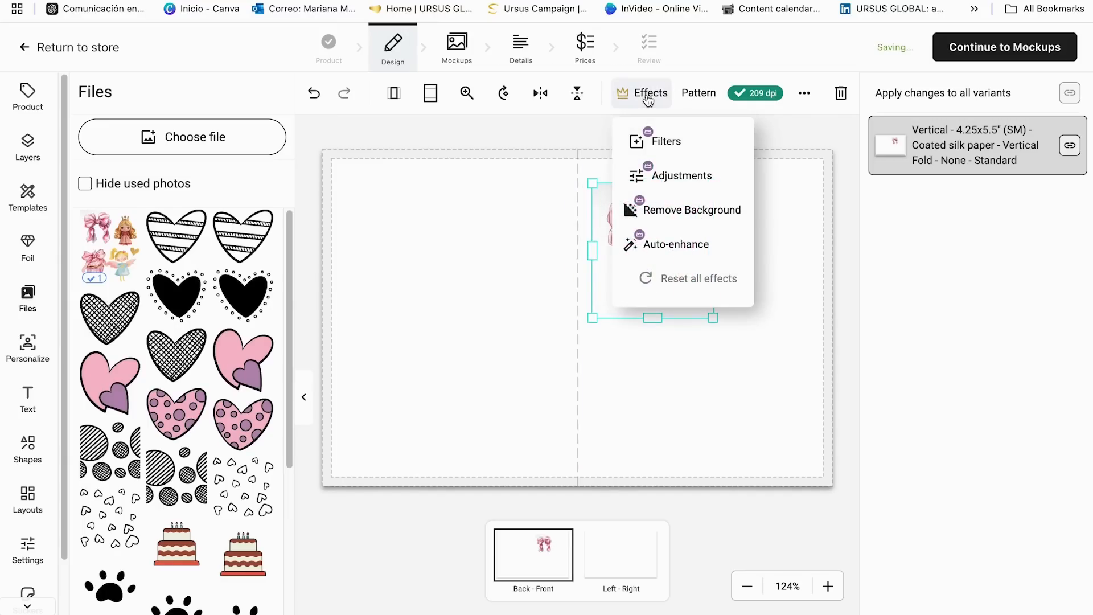
{"action": "left_click", "coordinate": [669, 217]}
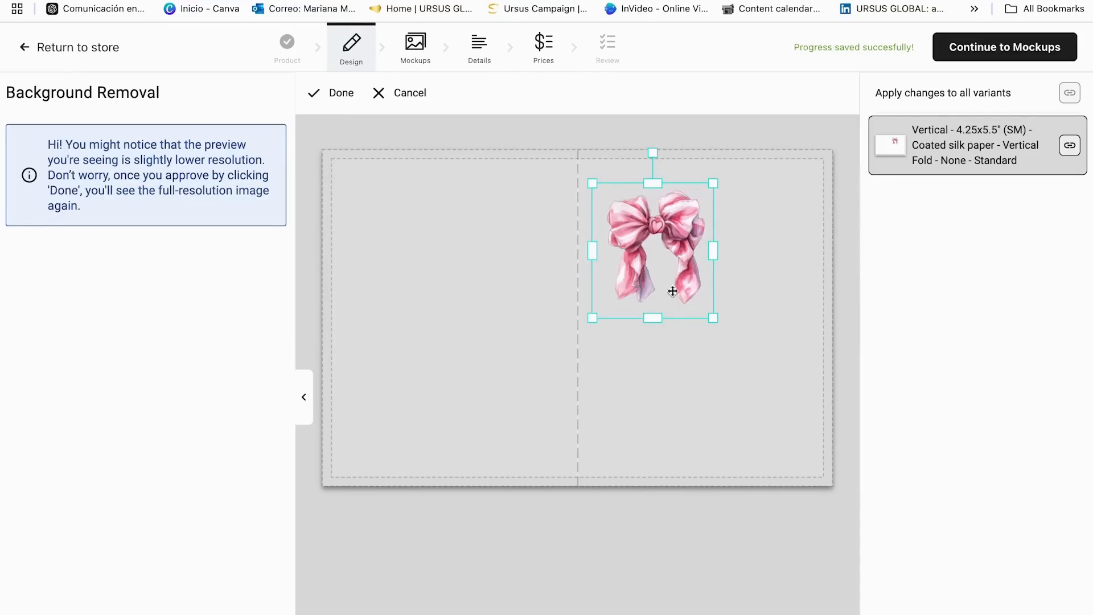
{"action": "left_click", "coordinate": [341, 94]}
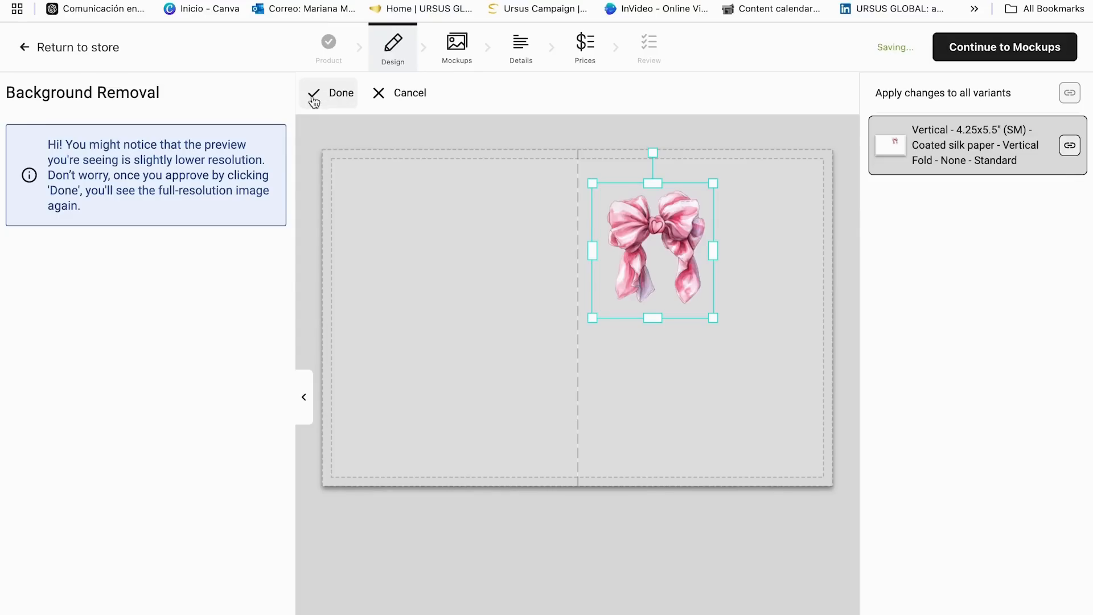
{"action": "left_click", "coordinate": [317, 95]}
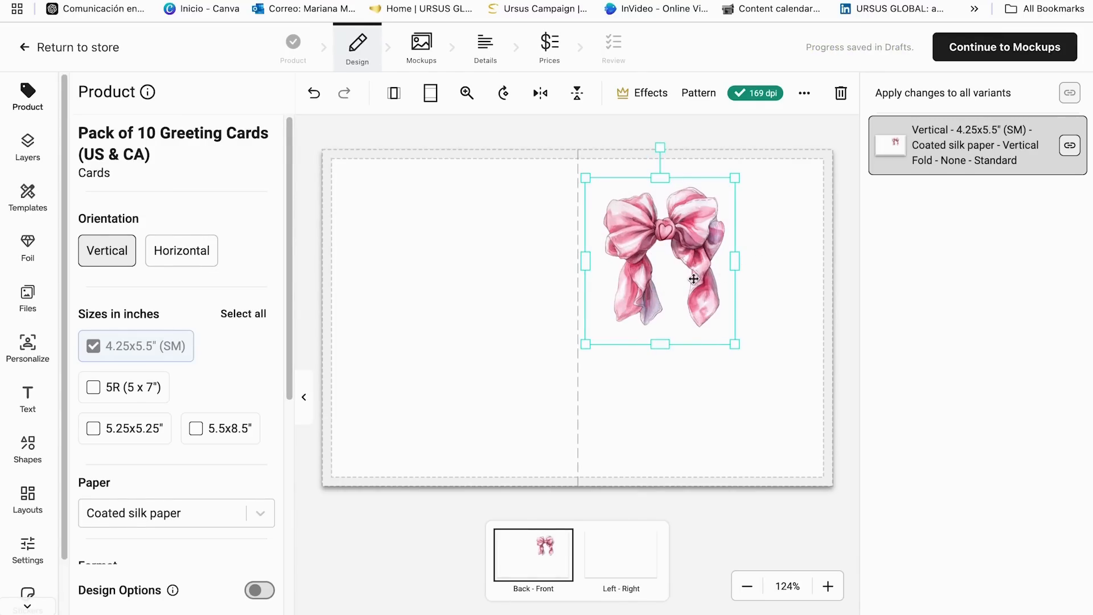
- Rotate the bow slightly counterclockwise and move it to the lower part of the card's front
{"action": "left_click_drag", "start_coordinate": [661, 149], "coordinate": [638, 147]}
{"action": "left_click_drag", "start_coordinate": [666, 264], "coordinate": [719, 388]}
{"action": "left_click", "coordinate": [726, 227]}
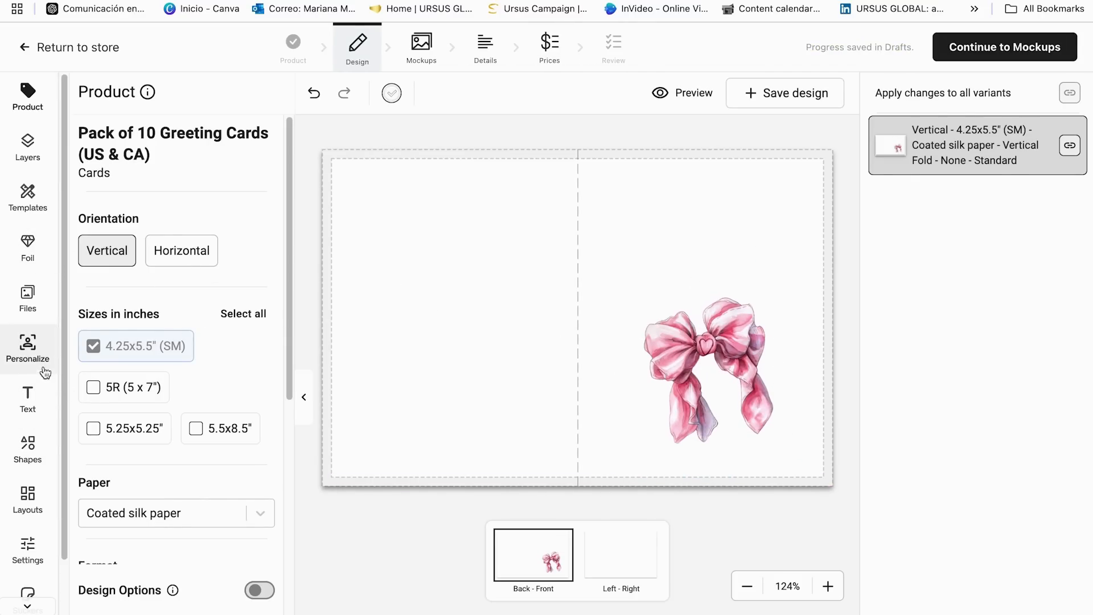
- Add a "Sample text" element, reduce it to size 45, and place it above the bow near the front's upper edge
{"action": "left_click", "coordinate": [25, 403]}
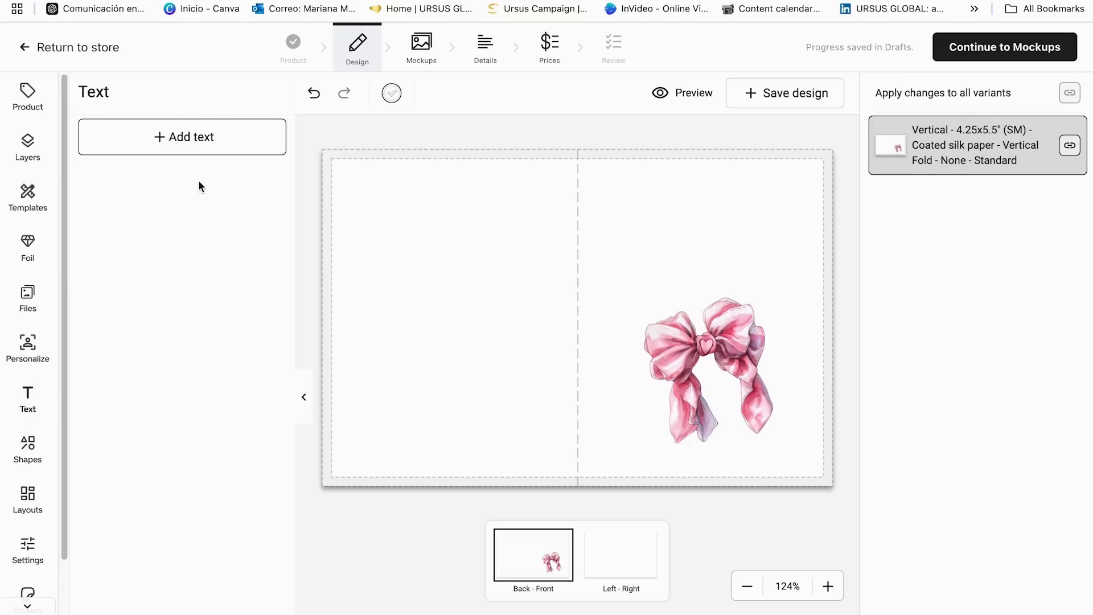
{"action": "left_click", "coordinate": [189, 139]}
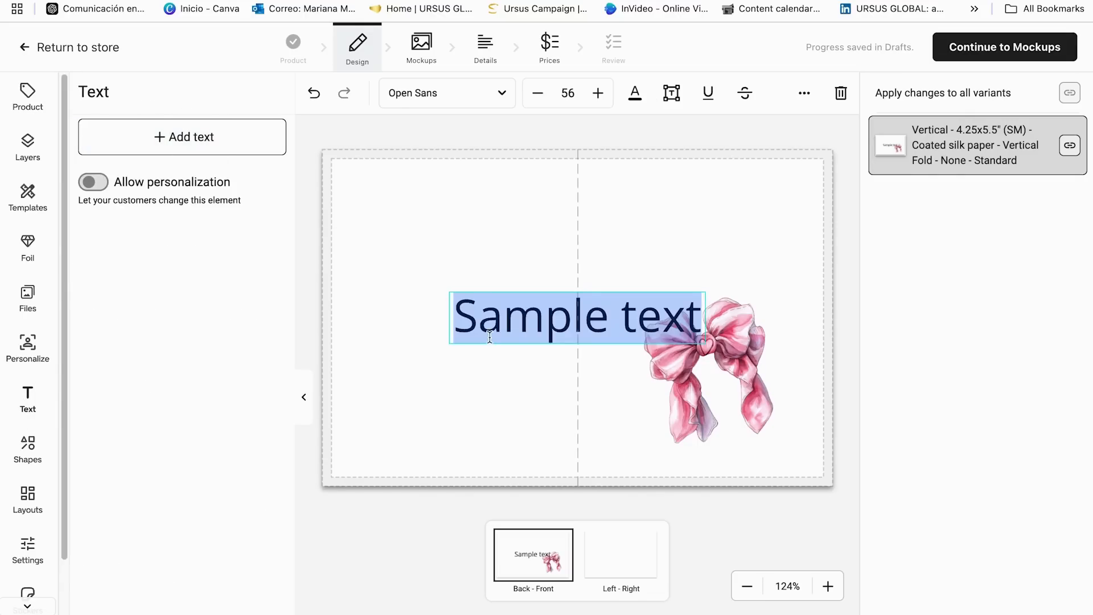
{"action": "left_click", "coordinate": [555, 316]}
{"action": "left_click_drag", "start_coordinate": [554, 313], "coordinate": [677, 229]}
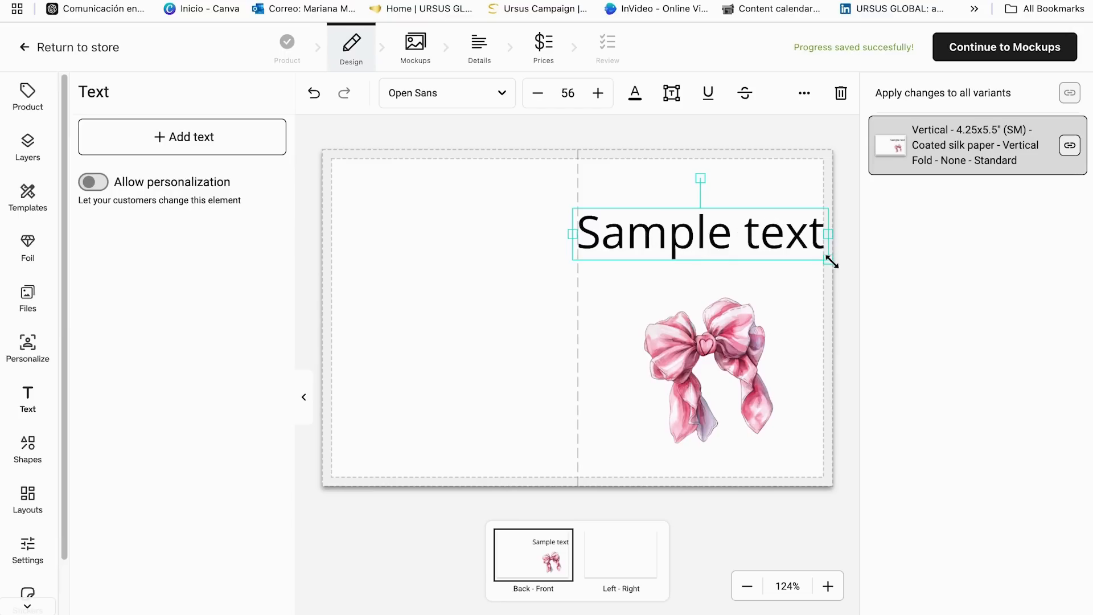
{"action": "left_click_drag", "start_coordinate": [829, 259], "coordinate": [756, 205]}
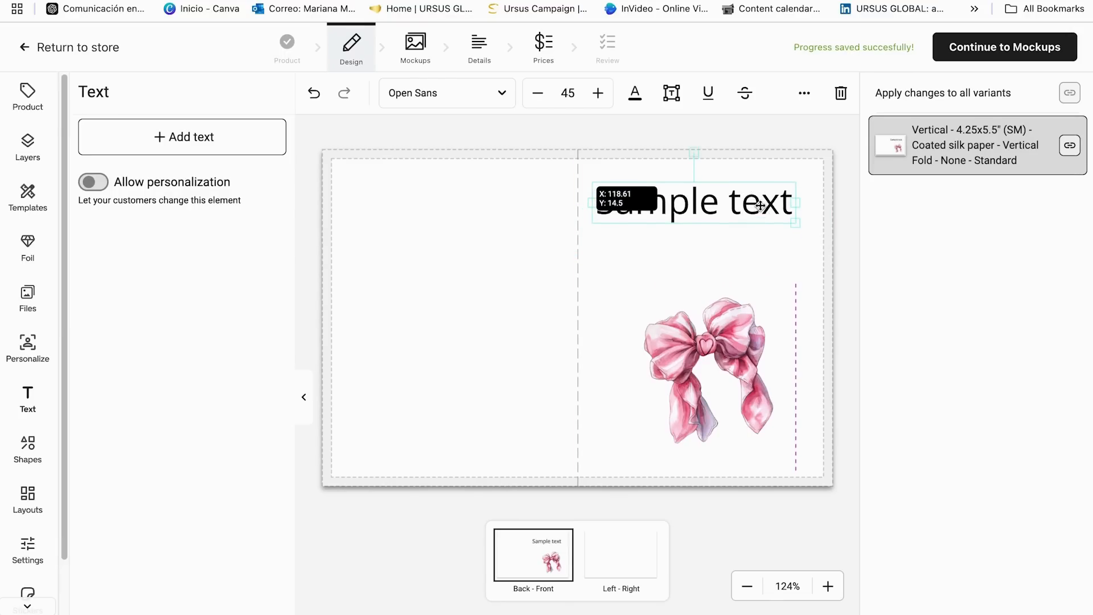
{"action": "left_click", "coordinate": [761, 245]}
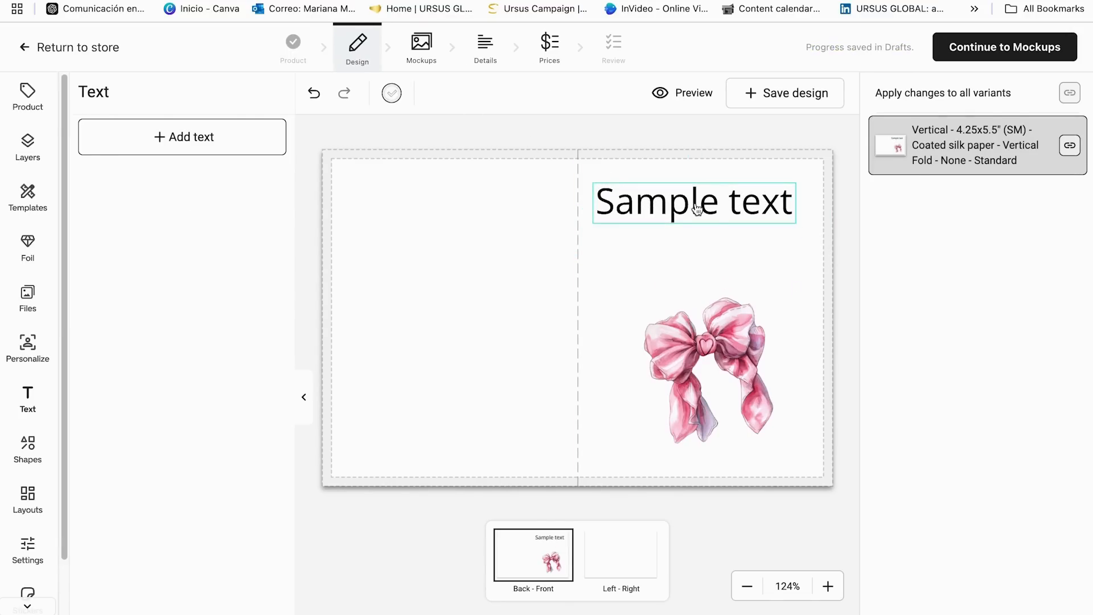
{"action": "left_click_drag", "start_coordinate": [642, 198], "coordinate": [648, 197]}
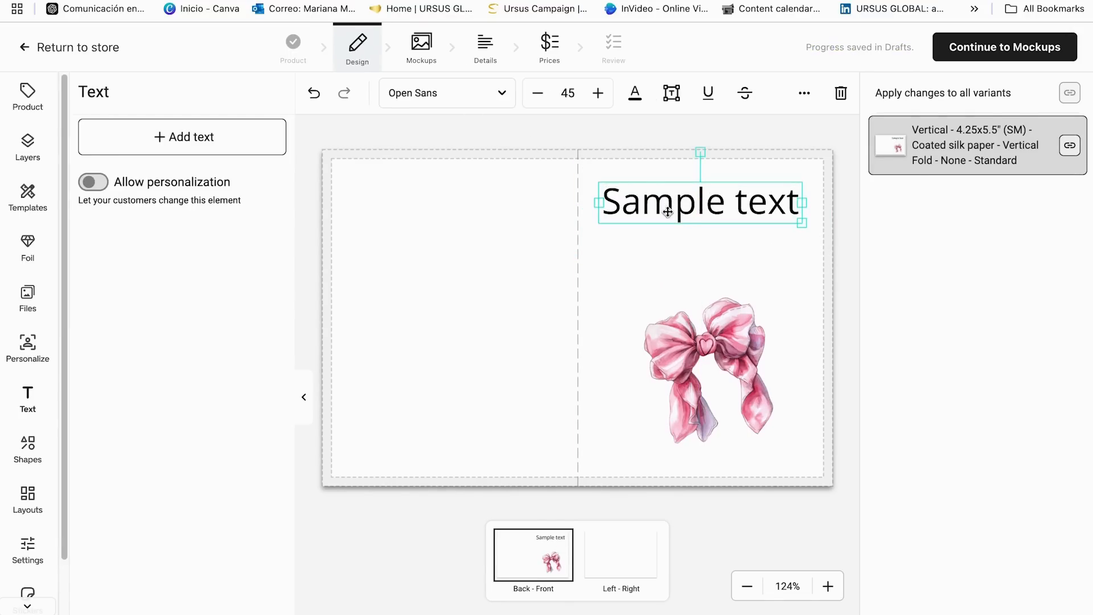
- Change the font of the "Sample text" heading to Abril Fatface
{"action": "left_click", "coordinate": [489, 96]}
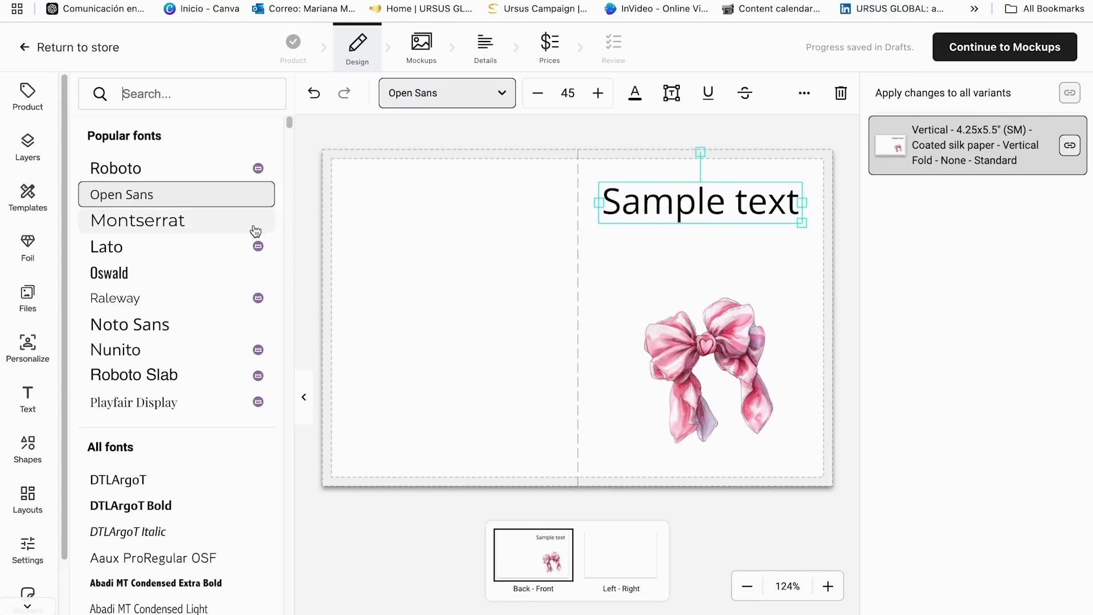
{"action": "scroll", "coordinate": [183, 353], "scroll_direction": "down", "scroll_amount": 3}
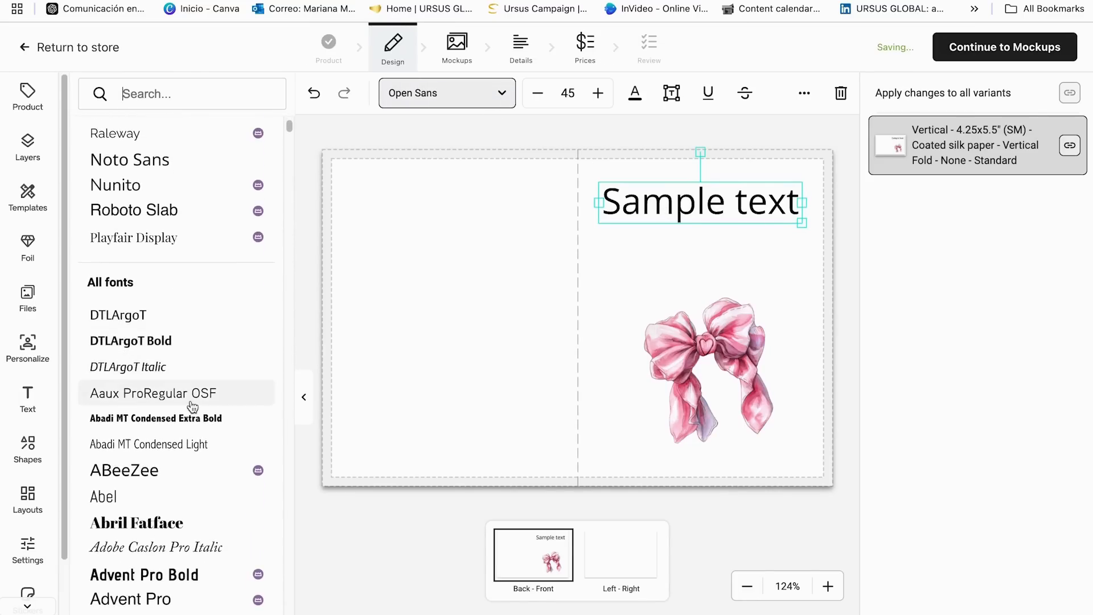
{"action": "scroll", "coordinate": [182, 398], "scroll_direction": "down", "scroll_amount": 1}
{"action": "left_click", "coordinate": [182, 459]}
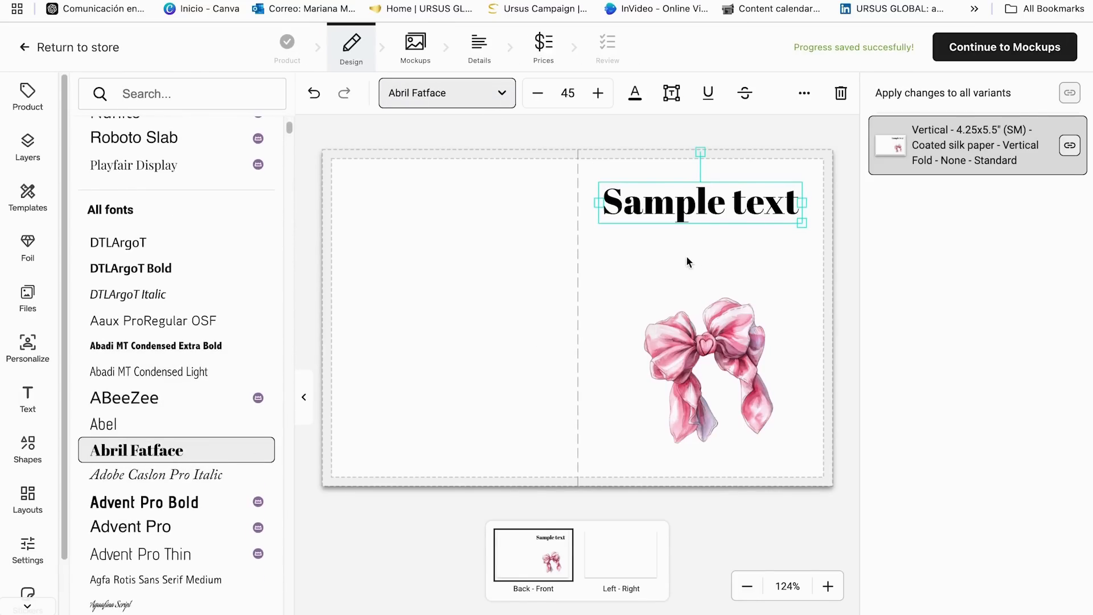
- Duplicate the "Sample text" heading and position the copy directly beneath the original
{"action": "left_click", "coordinate": [706, 239]}
{"action": "left_click", "coordinate": [704, 201]}
{"action": "key", "text": "super+v"}
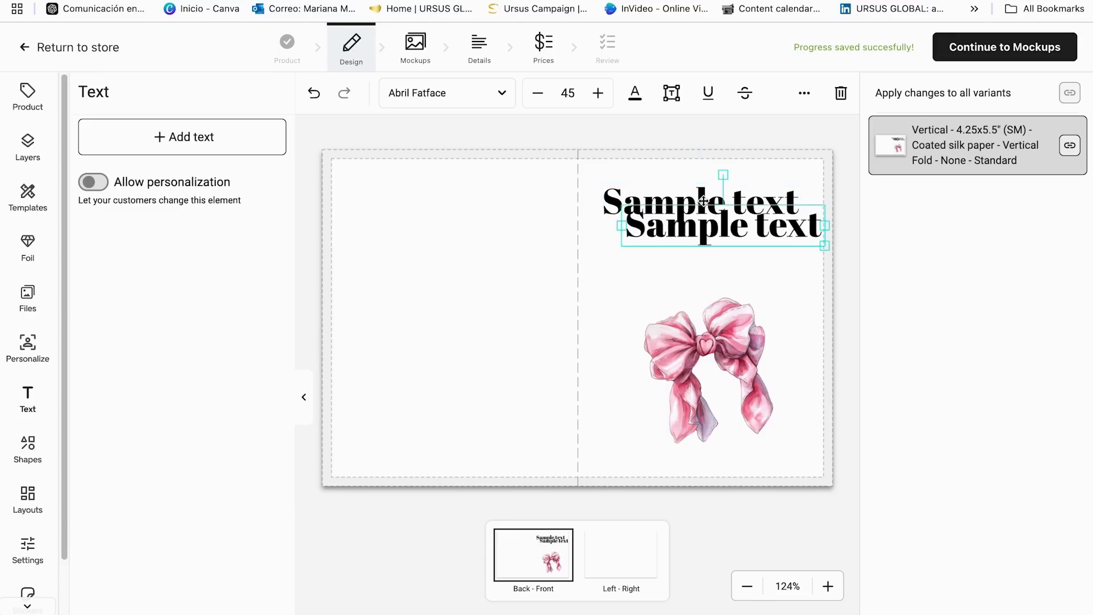
{"action": "left_click_drag", "start_coordinate": [745, 228], "coordinate": [730, 238]}
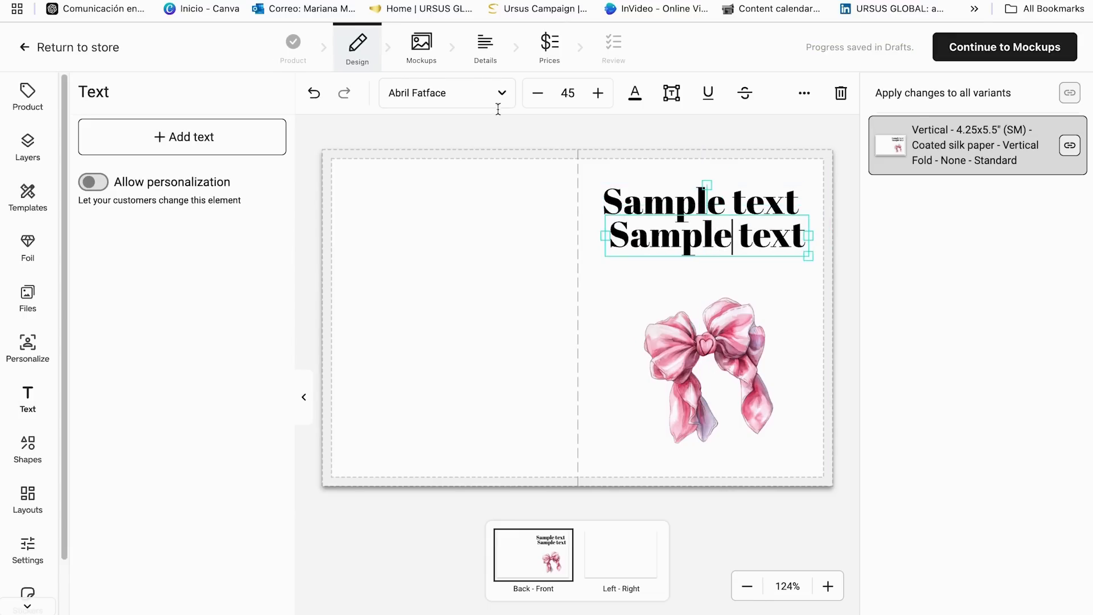
- Change the font of the lower "Sample text" line to Aguafina Script
{"action": "left_click", "coordinate": [463, 103]}
{"action": "scroll", "coordinate": [177, 450], "scroll_direction": "down", "scroll_amount": 1}
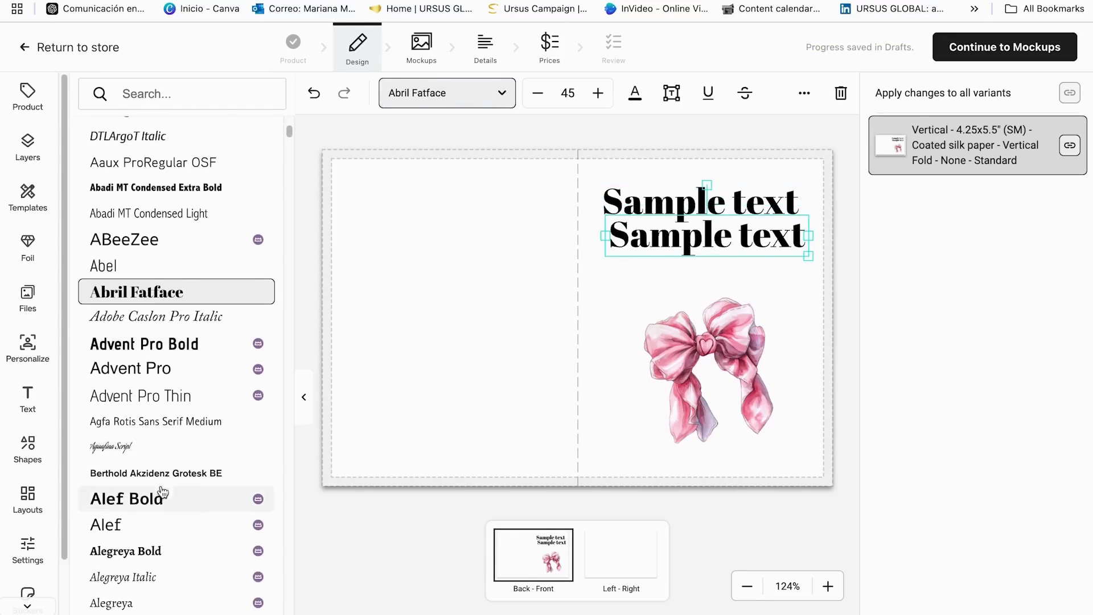
{"action": "left_click", "coordinate": [162, 448]}
{"action": "left_click", "coordinate": [470, 317]}
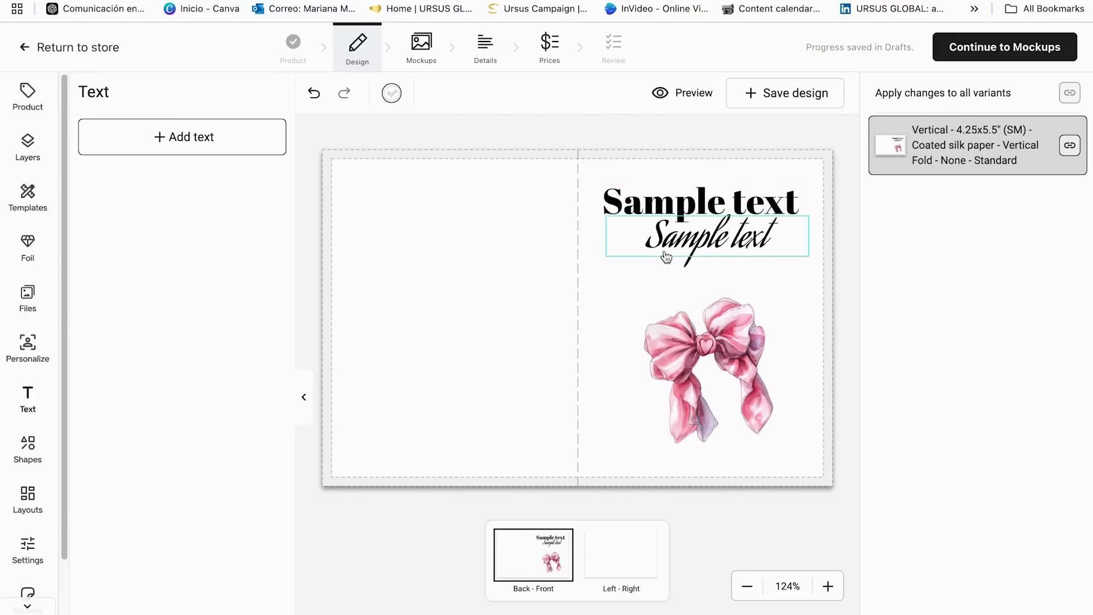
- Change the front cover's bold heading to "HAPPY BIRTHDAY", with the script line shifted slightly lower
{"action": "left_click_drag", "start_coordinate": [682, 233], "coordinate": [670, 245]}
{"action": "left_click", "coordinate": [755, 207]}
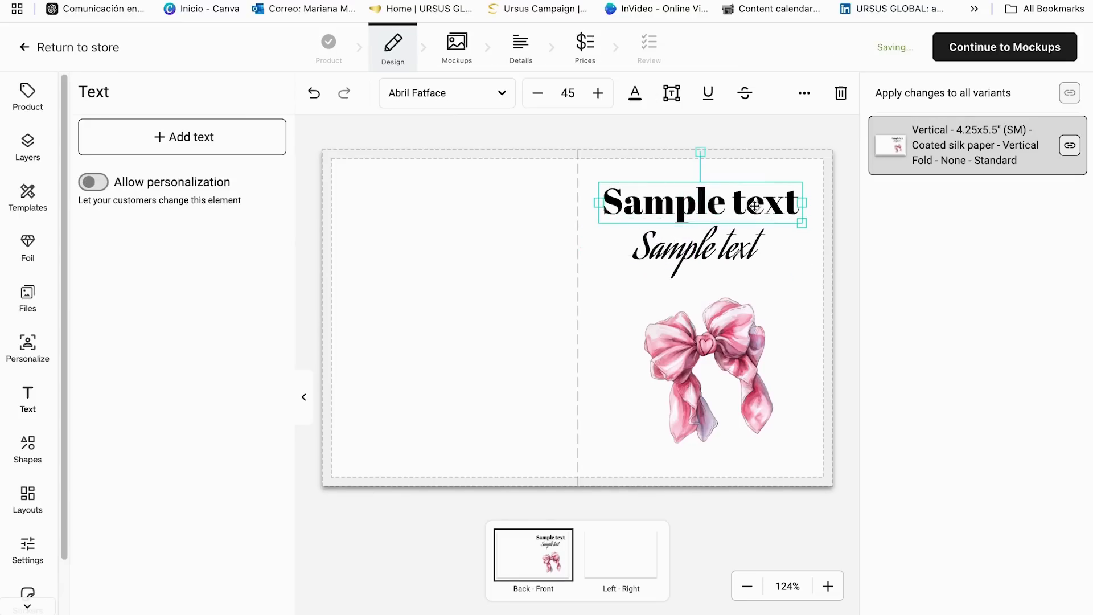
{"action": "double_click", "coordinate": [756, 206]}
{"action": "type", "text": "HAPPY BIRTHDAY"}
- Move the script line just below the word BIRTHDAY and shift the bow down to make room for it
{"action": "left_click", "coordinate": [727, 331]}
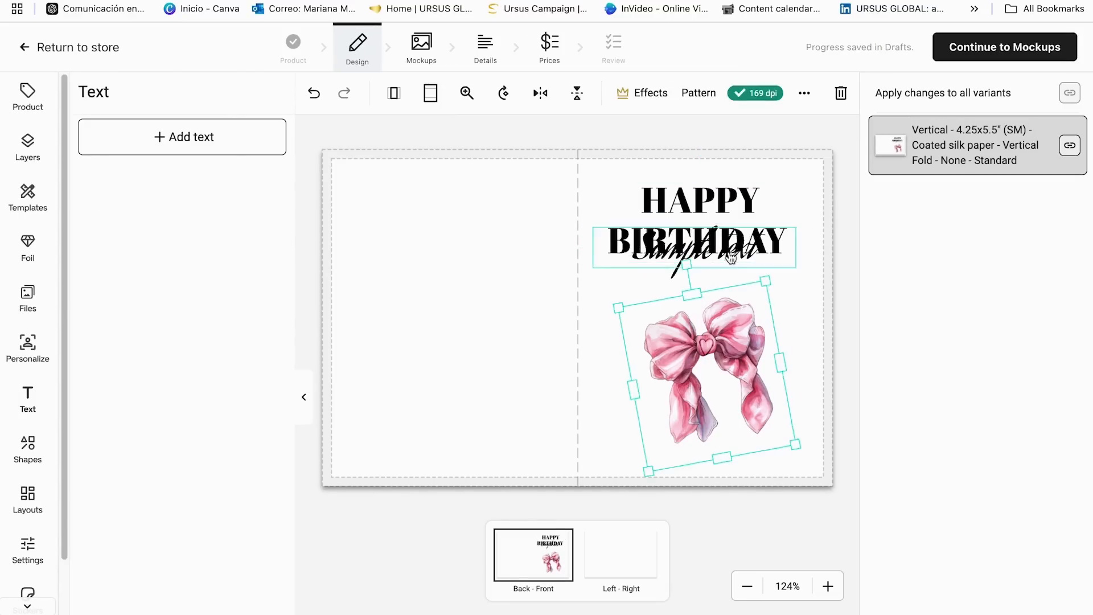
{"action": "left_click_drag", "start_coordinate": [732, 258], "coordinate": [734, 286]}
{"action": "left_click_drag", "start_coordinate": [739, 367], "coordinate": [731, 388]}
- Replace the script "Sample text" line with the birthday recipient's first name
{"action": "left_click", "coordinate": [731, 279]}
{"action": "left_click", "coordinate": [764, 276]}
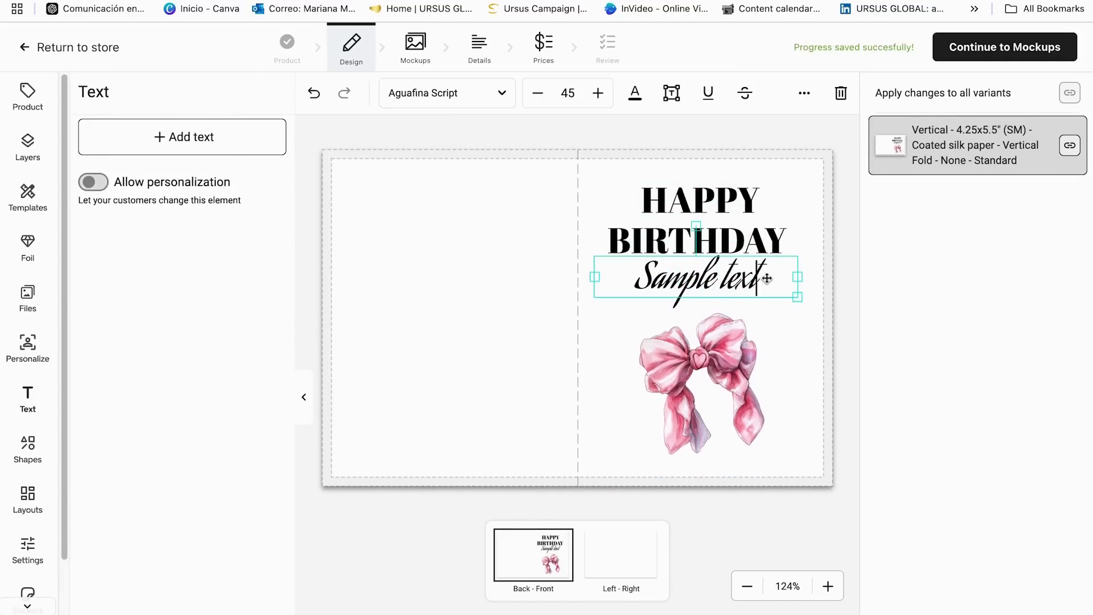
{"action": "key", "text": "BackSpace"}
{"action": "key", "text": "BackSpace"}
{"action": "key", "text": "BackSpace"}
{"action": "key", "text": "BackSpace"}
{"action": "key", "text": "BackSpace"}
{"action": "key", "text": "BackSpace"}
{"action": "key", "text": "BackSpace"}
{"action": "key", "text": "BackSpace"}
{"action": "key", "text": "BackSpace"}
{"action": "key", "text": "BackSpace"}
{"action": "key", "text": "BackSpace"}
{"action": "type", "text": "Ssabela"}
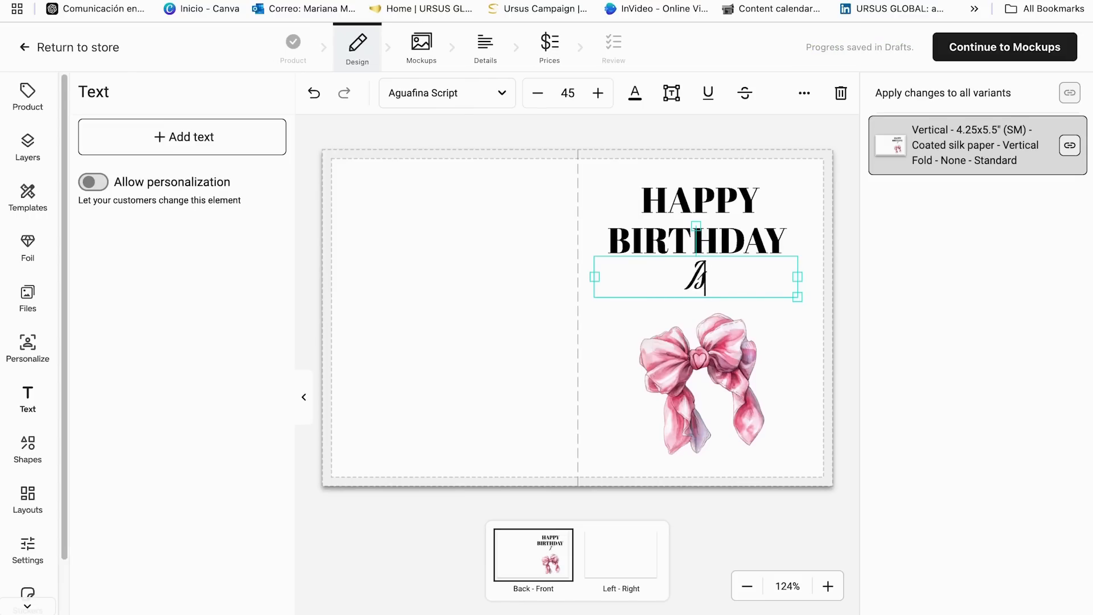
{"action": "left_click", "coordinate": [720, 299]}
- Enlarge the script name to size 54 and keep it centred between the heading and the bow
{"action": "left_click", "coordinate": [719, 280]}
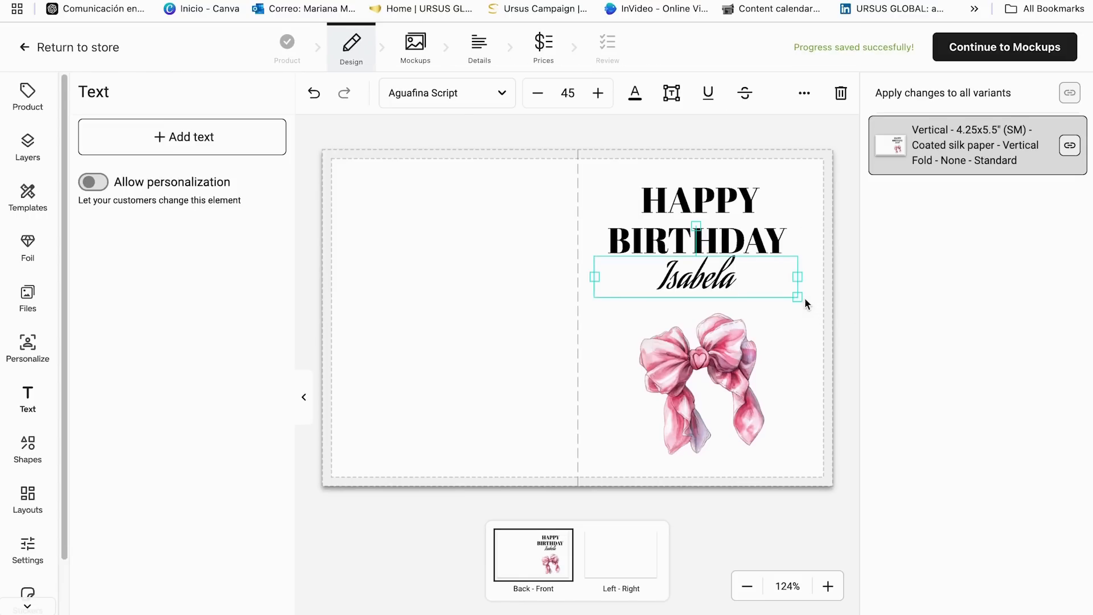
{"action": "left_click_drag", "start_coordinate": [799, 295], "coordinate": [774, 286]}
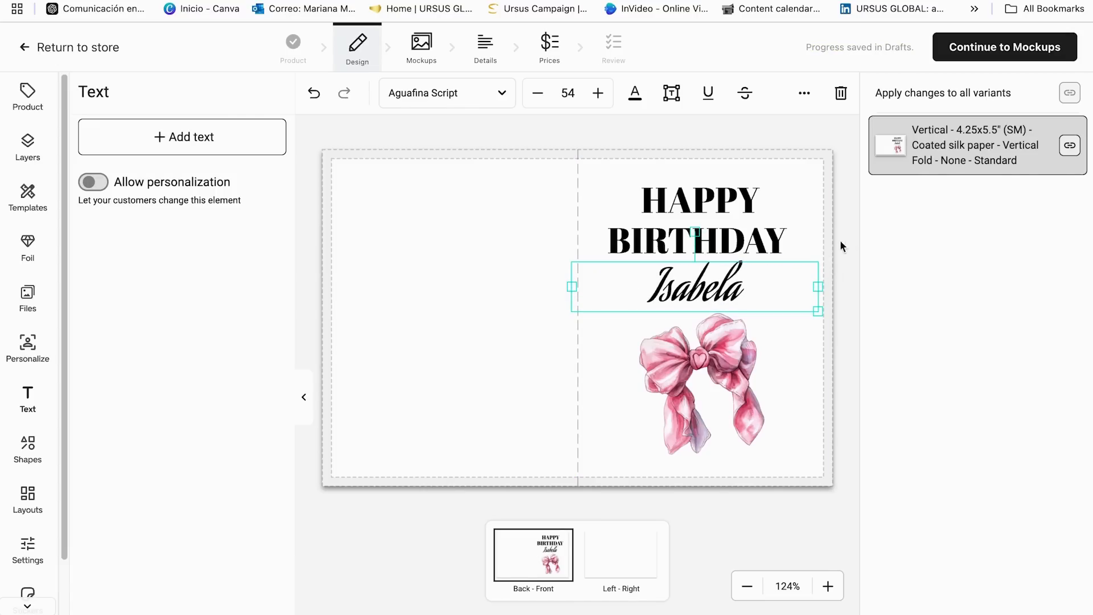
{"action": "left_click", "coordinate": [836, 224]}
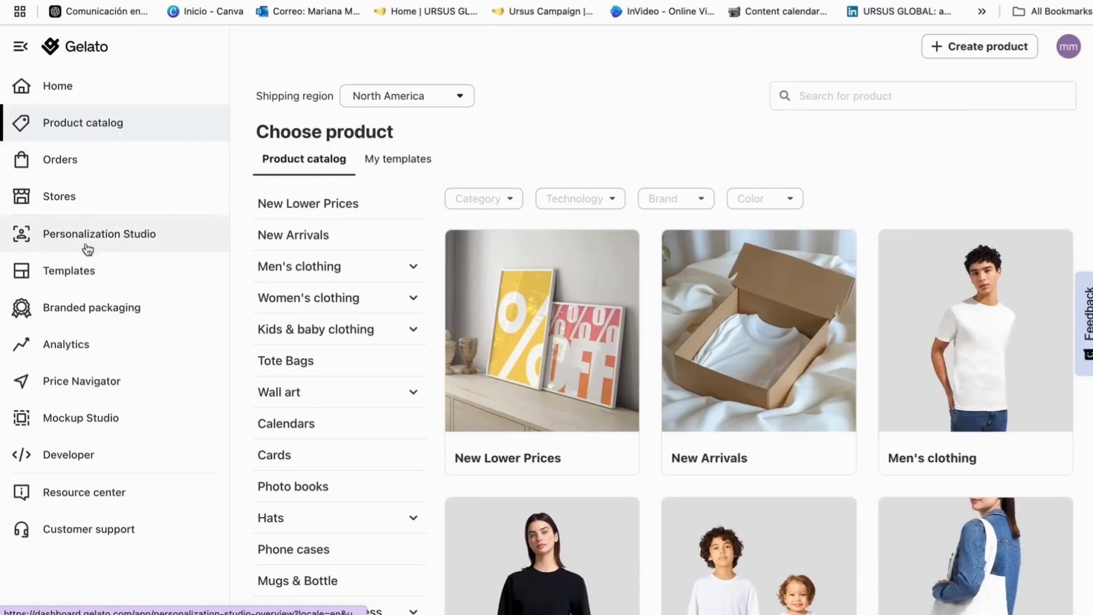
- Review the Personalization Studio overview, including its features, Etsy options, supported product types, benefits and FAQ
{"action": "left_click", "coordinate": [140, 245]}
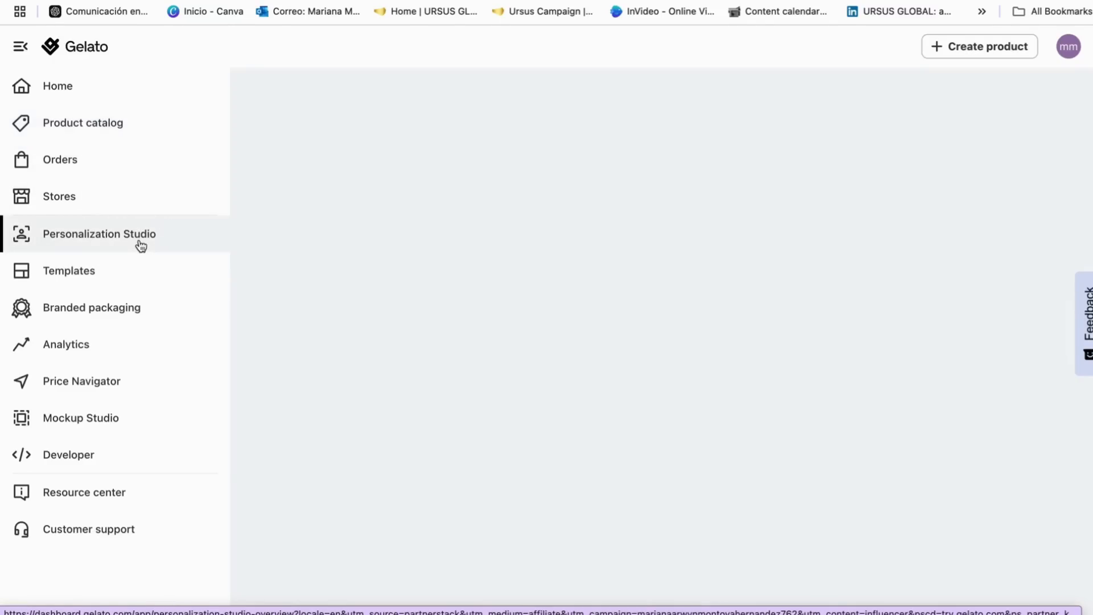
{"action": "scroll", "coordinate": [407, 286], "scroll_direction": "down", "scroll_amount": 3}
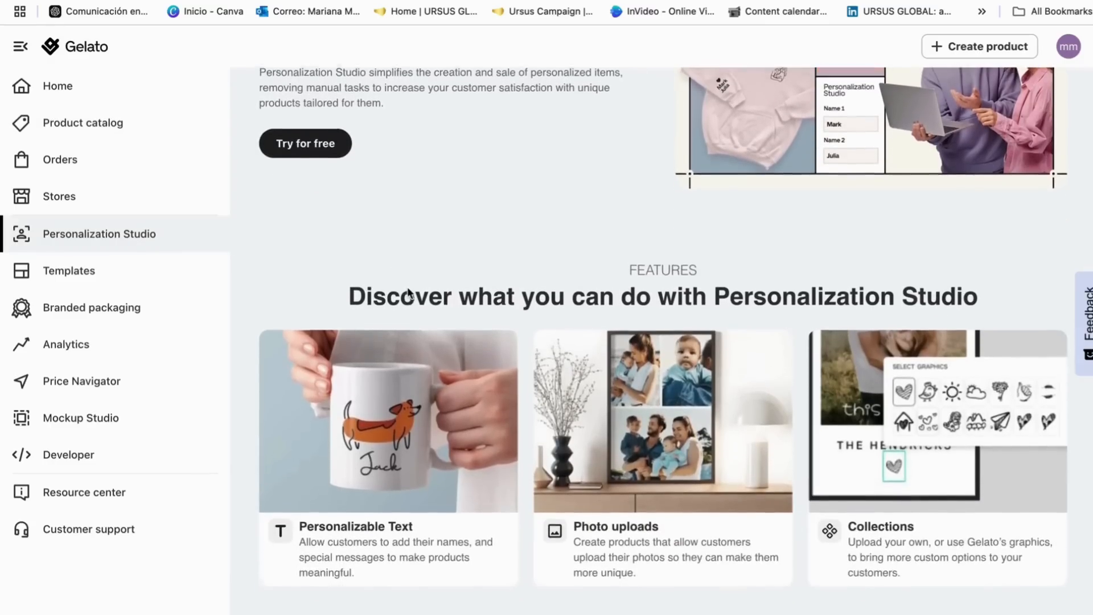
{"action": "scroll", "coordinate": [408, 286], "scroll_direction": "down", "scroll_amount": 10}
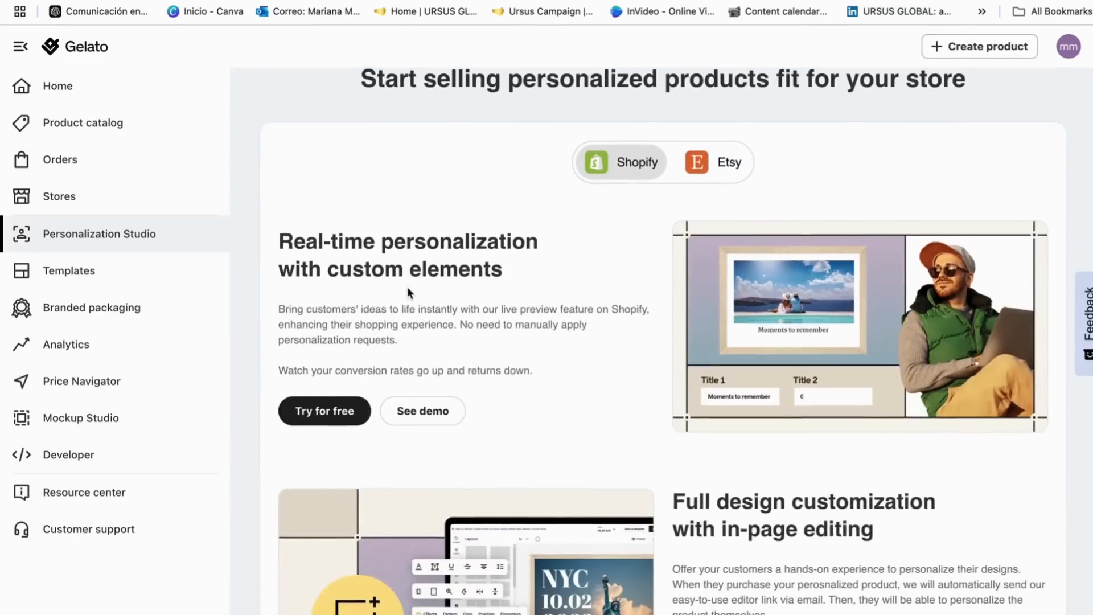
{"action": "left_click", "coordinate": [712, 117]}
{"action": "scroll", "coordinate": [630, 341], "scroll_direction": "down", "scroll_amount": 4}
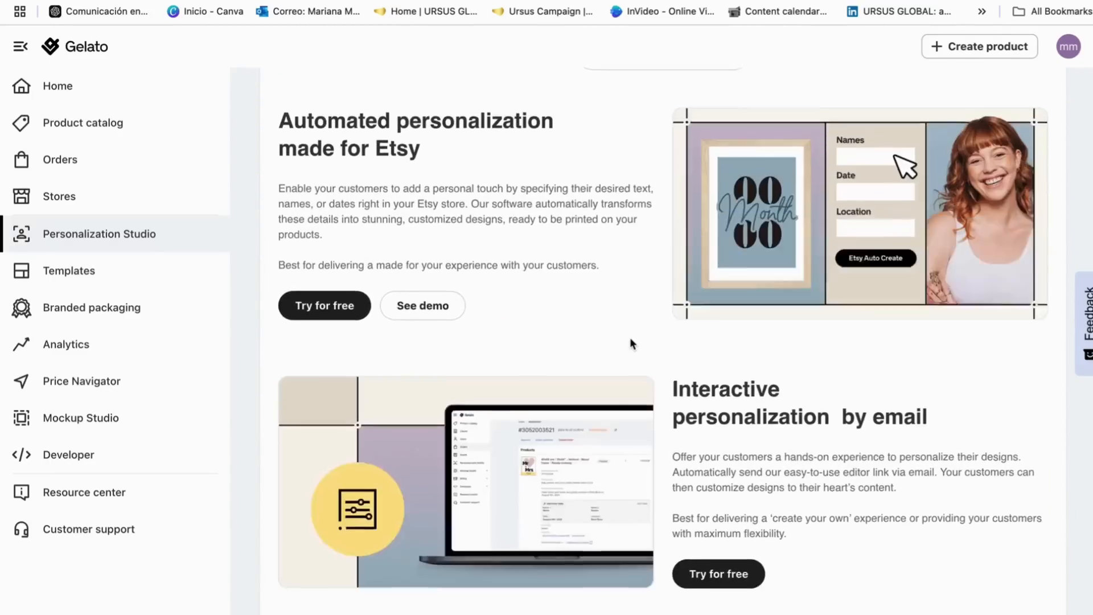
{"action": "scroll", "coordinate": [631, 343], "scroll_direction": "down", "scroll_amount": 14}
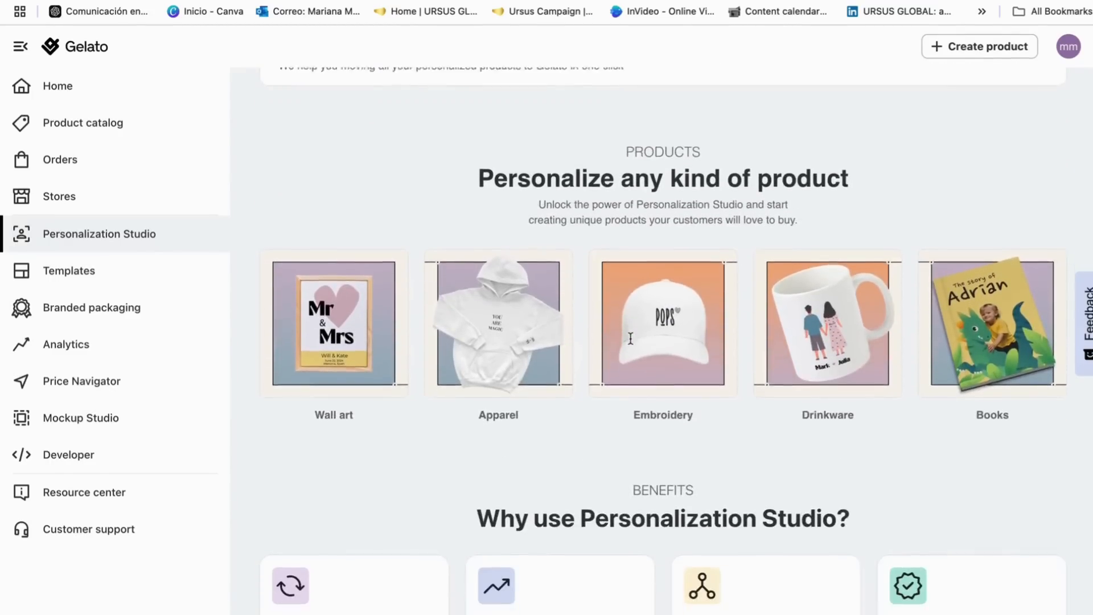
{"action": "scroll", "coordinate": [733, 322], "scroll_direction": "down", "scroll_amount": 6}
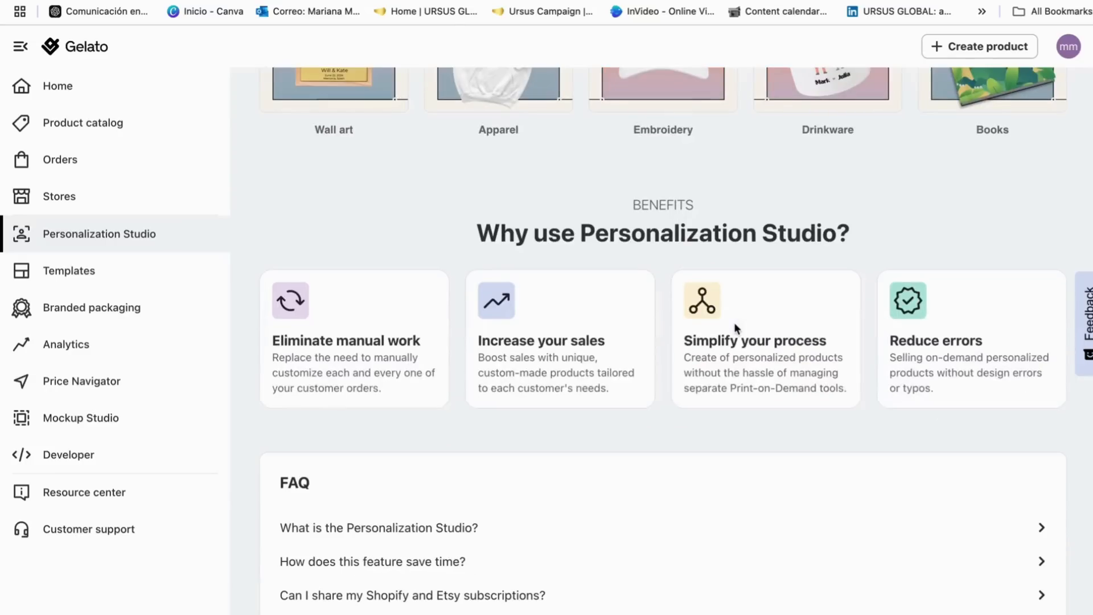
{"action": "scroll", "coordinate": [733, 320], "scroll_direction": "up", "scroll_amount": 20}
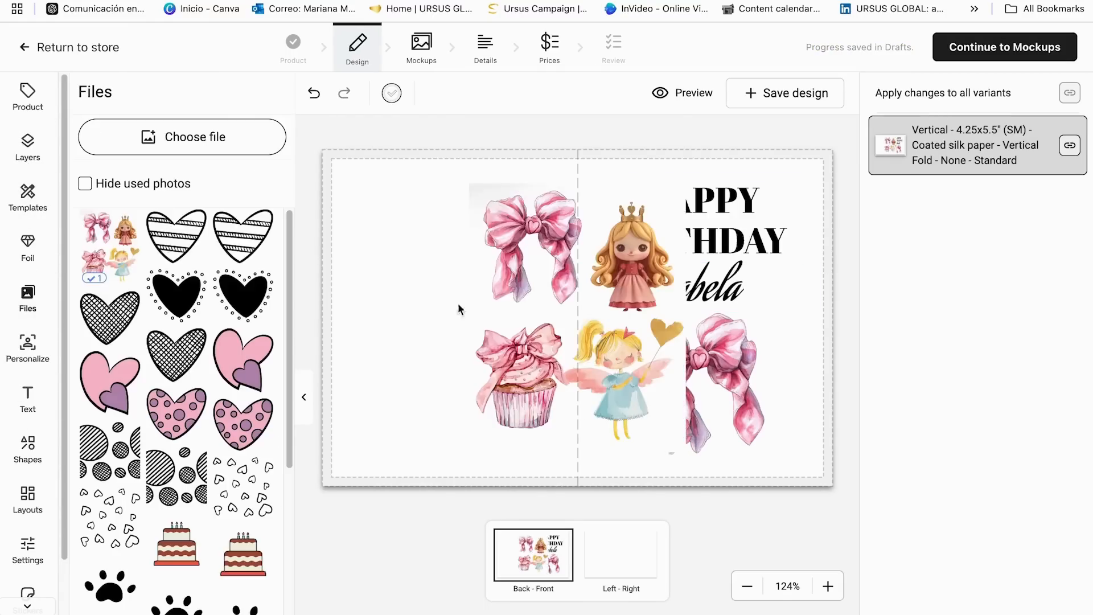
- Crop the added clip-art sheet to the cupcake and place it beside the bow, with the bow moved toward the front's outer edge
{"action": "left_click_drag", "start_coordinate": [563, 314], "coordinate": [516, 313]}
{"action": "left_click_drag", "start_coordinate": [529, 184], "coordinate": [529, 318]}
{"action": "left_click_drag", "start_coordinate": [639, 386], "coordinate": [764, 368]}
{"action": "left_click", "coordinate": [550, 388]}
{"action": "left_click", "coordinate": [492, 387]}
{"action": "left_click", "coordinate": [548, 386]}
{"action": "left_click", "coordinate": [496, 363]}
{"action": "mouse_move", "coordinate": [643, 377]}
{"action": "left_mouse_down"}
{"action": "mouse_move", "coordinate": [660, 377]}
{"action": "mouse_move", "coordinate": [642, 397]}
{"action": "left_mouse_up"}
- Remove the cupcake image's background, then adjust its size and arrange it with the bow beneath the name
{"action": "left_click", "coordinate": [642, 96]}
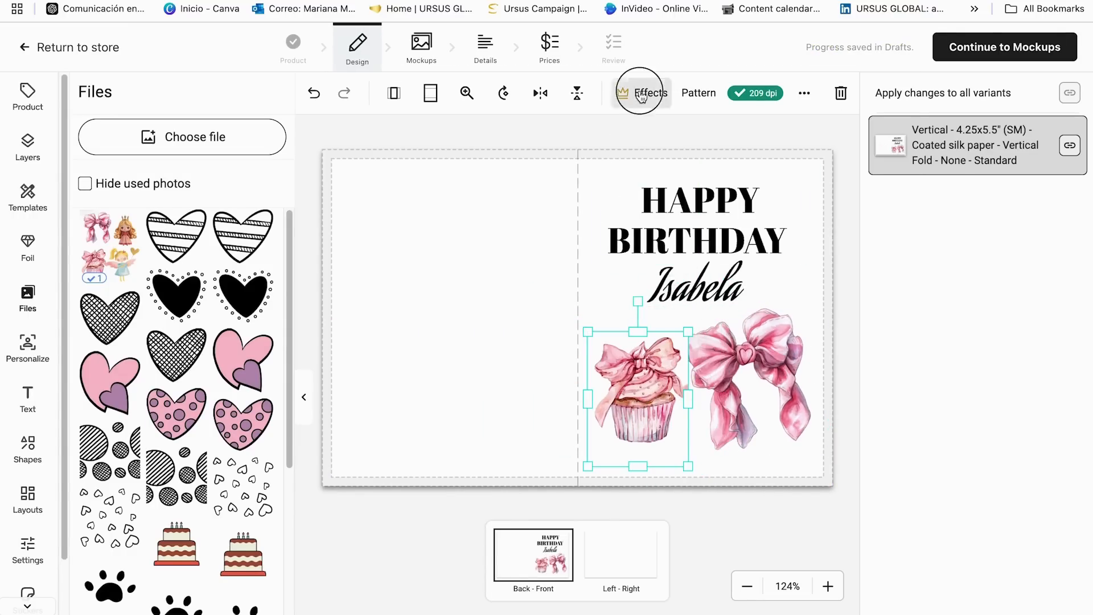
{"action": "left_click", "coordinate": [666, 214]}
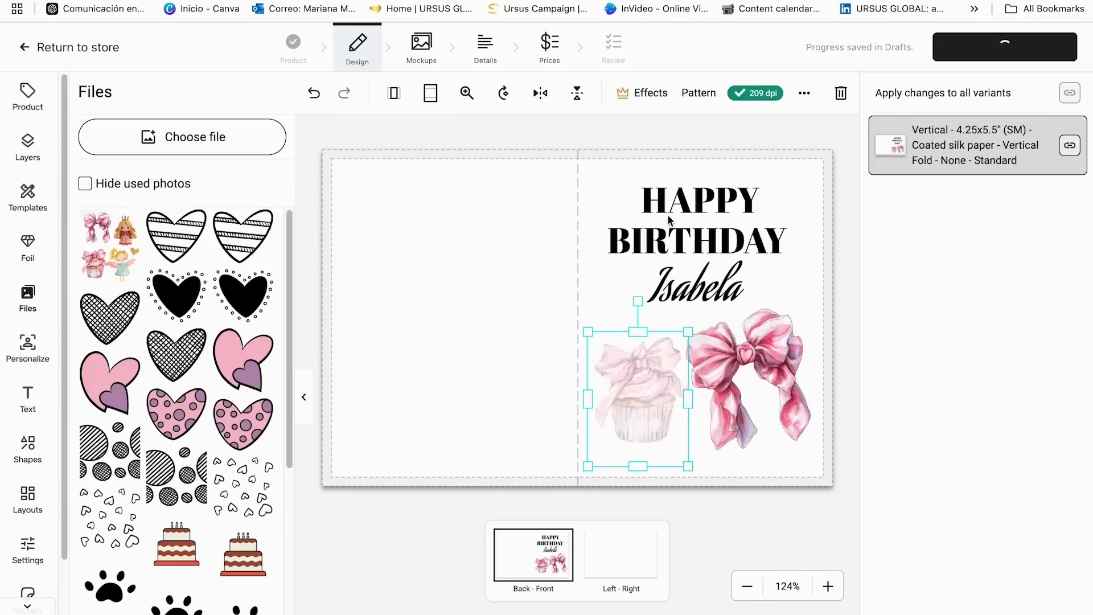
{"action": "left_click_drag", "start_coordinate": [588, 332], "coordinate": [597, 344]}
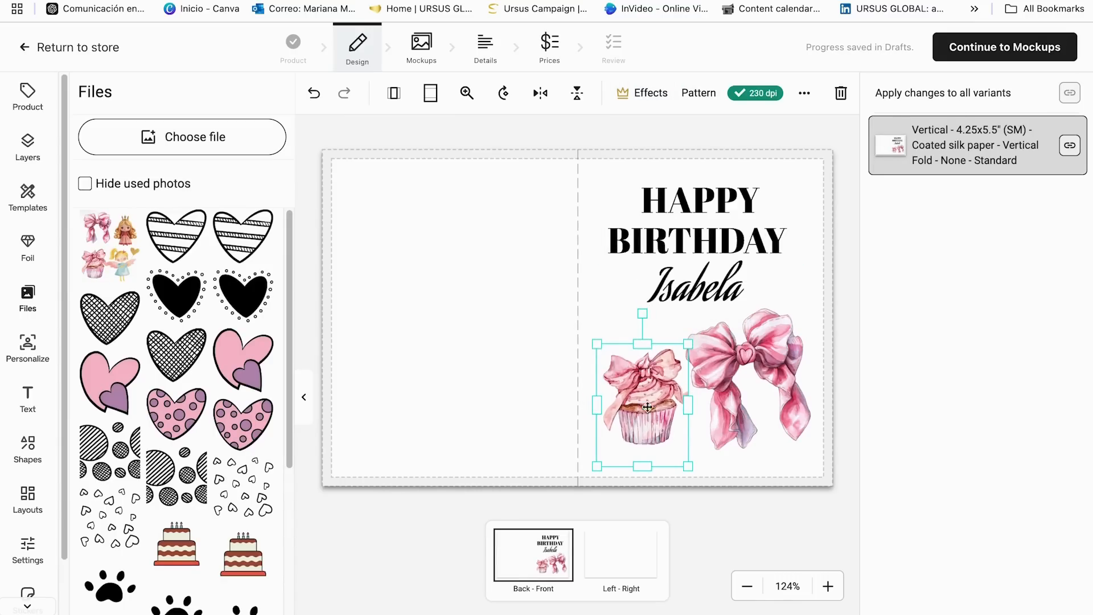
{"action": "left_click_drag", "start_coordinate": [648, 408], "coordinate": [643, 417]}
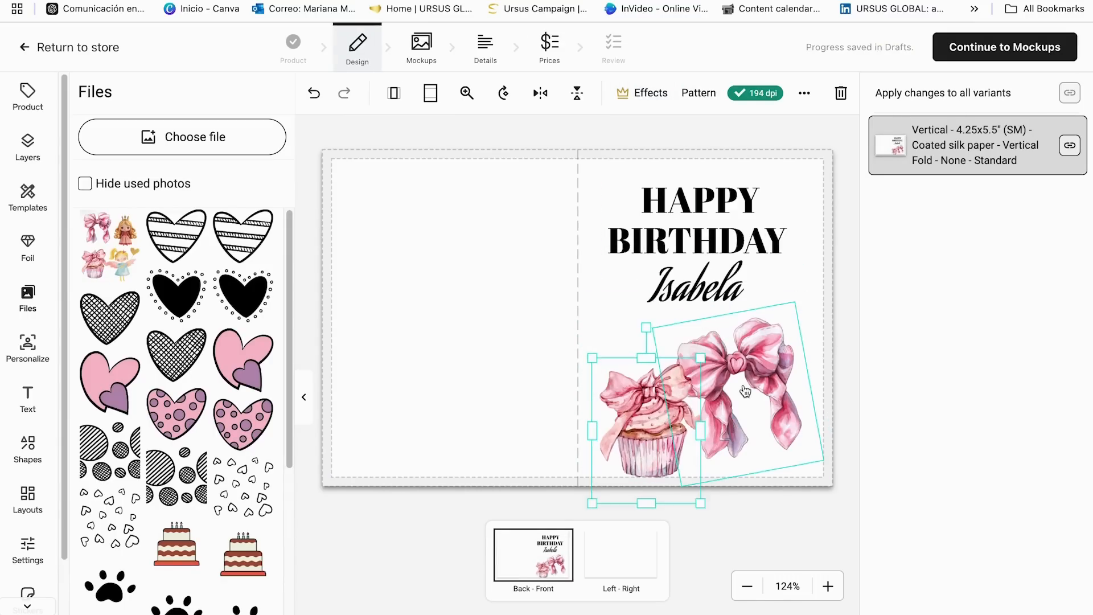
{"action": "left_click_drag", "start_coordinate": [744, 379], "coordinate": [753, 364]}
{"action": "left_click_drag", "start_coordinate": [653, 432], "coordinate": [622, 428]}
{"action": "left_click", "coordinate": [816, 257]}
{"action": "left_click", "coordinate": [477, 343]}
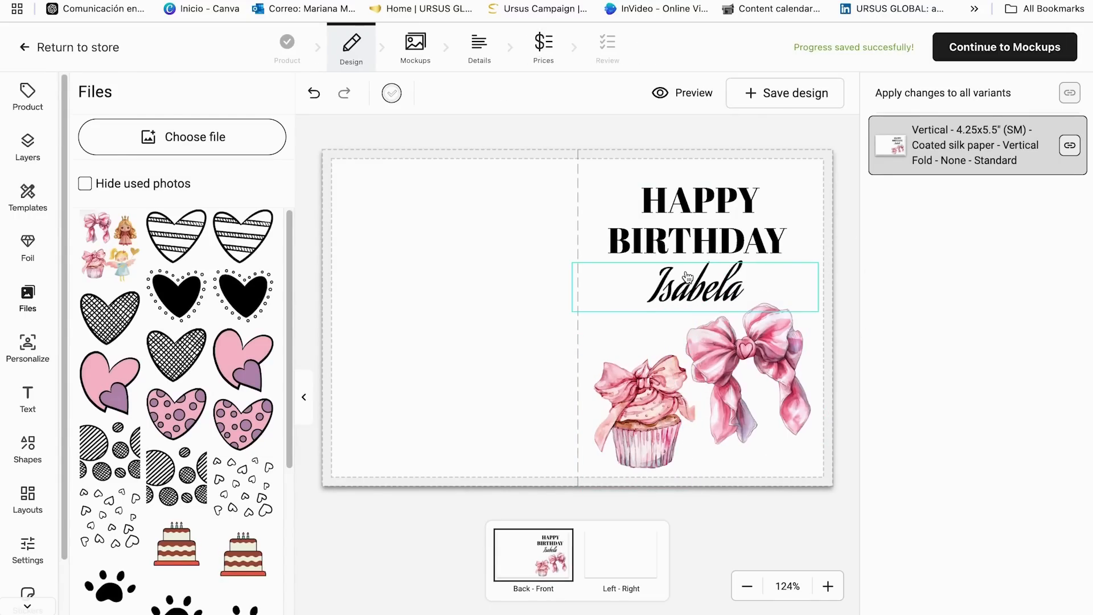
- Browse the sticker graphics and open the complete Flower category
{"action": "mouse_move", "coordinate": [194, 419]}
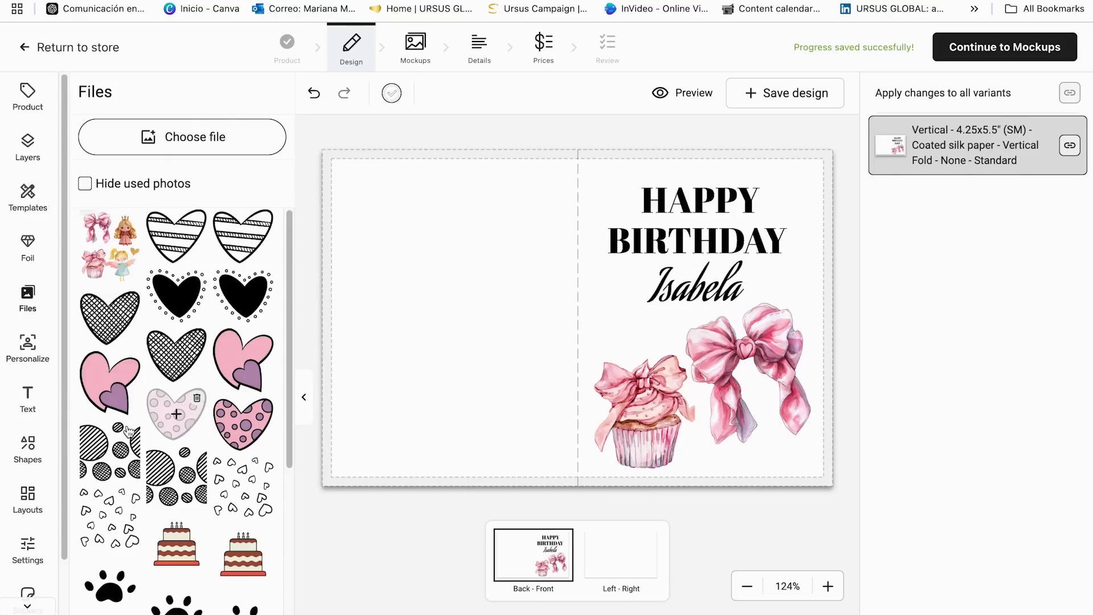
{"action": "scroll", "coordinate": [32, 507], "scroll_direction": "down", "scroll_amount": 1}
{"action": "scroll", "coordinate": [31, 519], "scroll_direction": "down", "scroll_amount": 1}
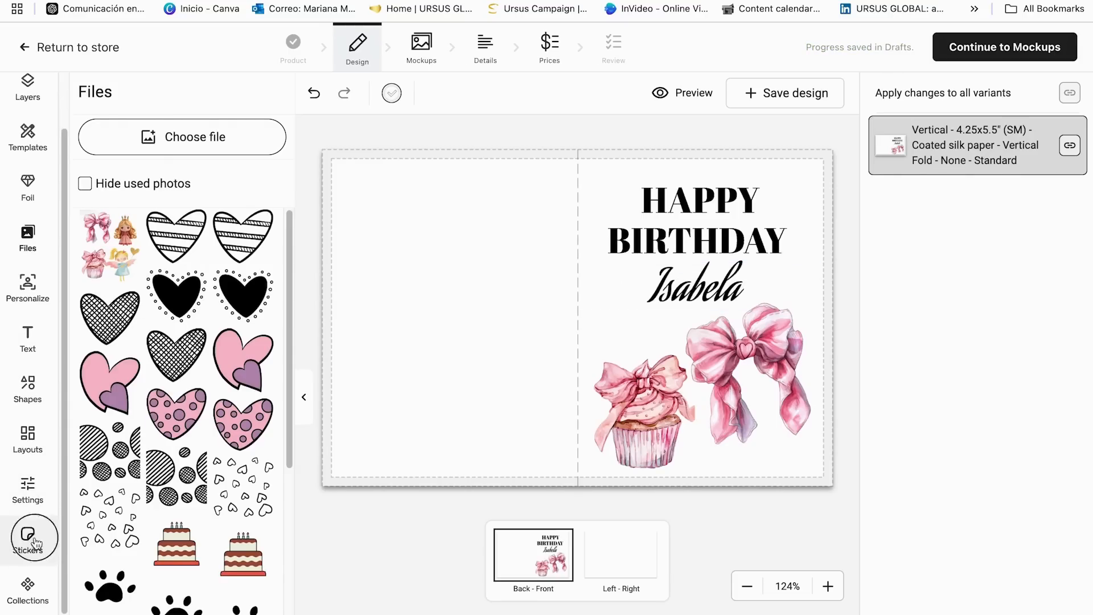
{"action": "left_click", "coordinate": [26, 539]}
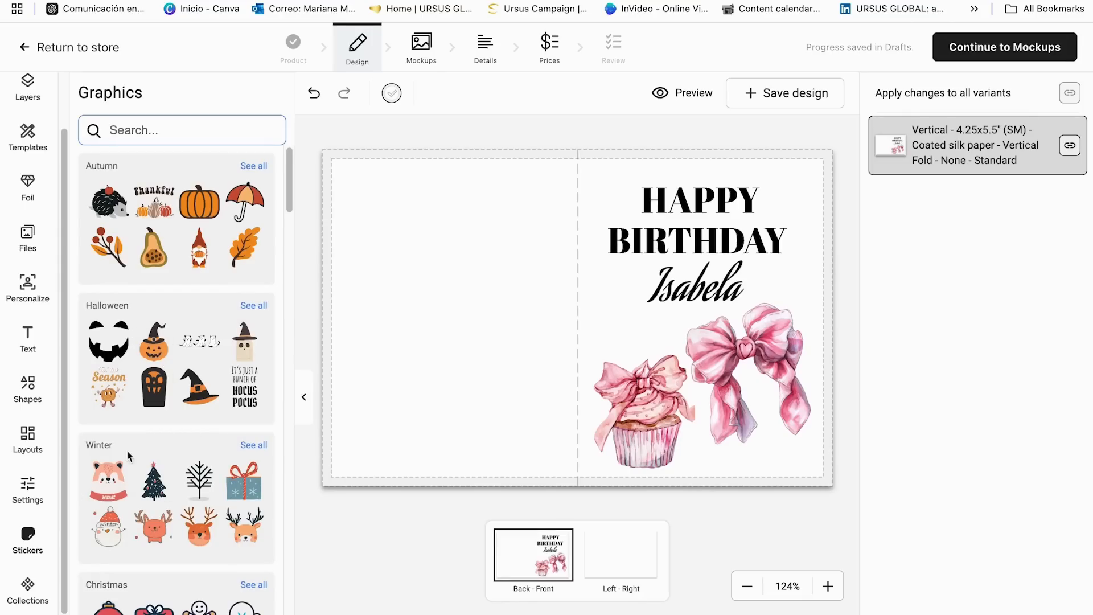
{"action": "scroll", "coordinate": [126, 450], "scroll_direction": "down", "scroll_amount": 4}
{"action": "scroll", "coordinate": [126, 450], "scroll_direction": "down", "scroll_amount": 2}
{"action": "scroll", "coordinate": [162, 442], "scroll_direction": "down", "scroll_amount": 3}
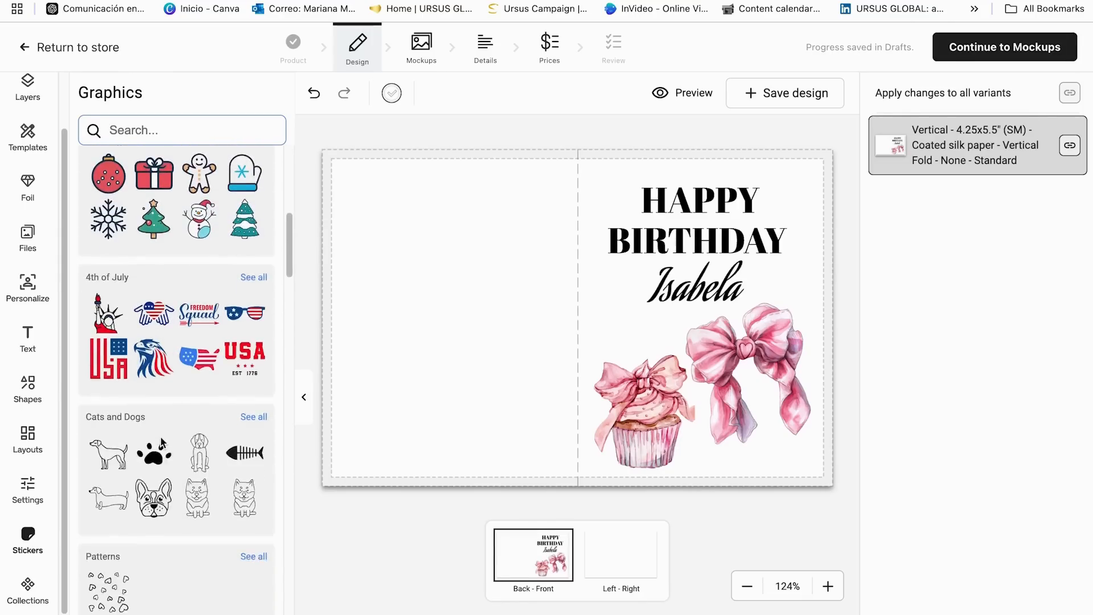
{"action": "scroll", "coordinate": [162, 441], "scroll_direction": "down", "scroll_amount": 2}
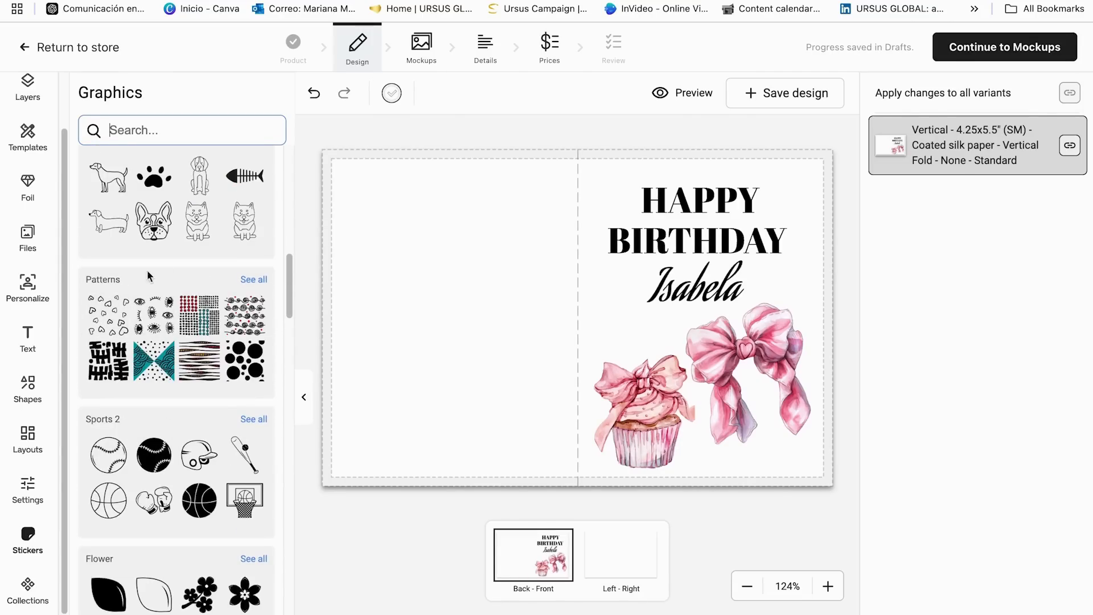
{"action": "scroll", "coordinate": [160, 473], "scroll_direction": "down", "scroll_amount": 3}
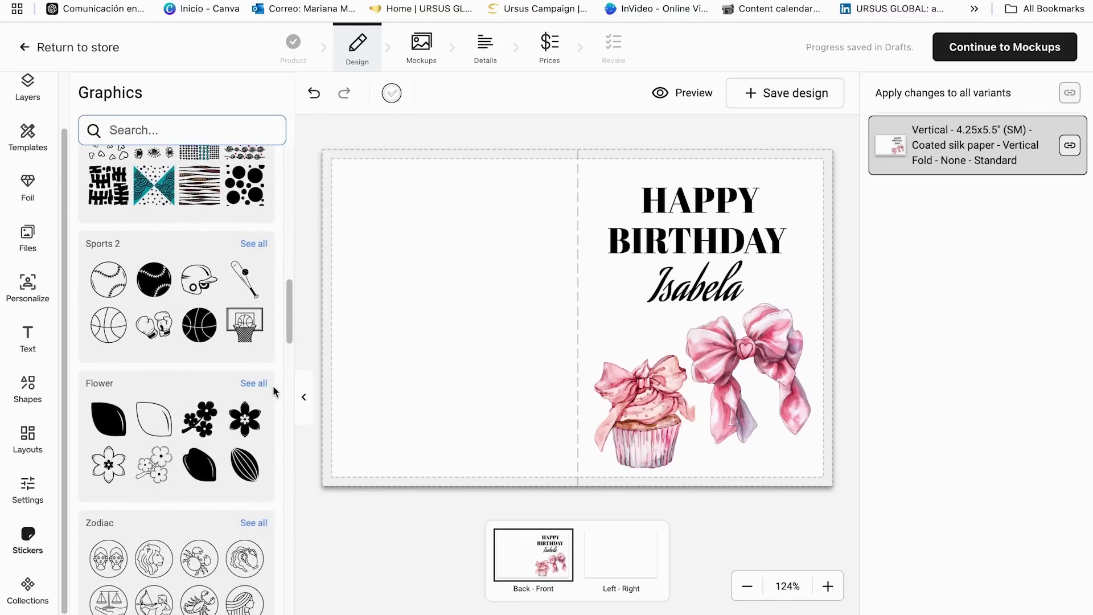
{"action": "left_click", "coordinate": [254, 383]}
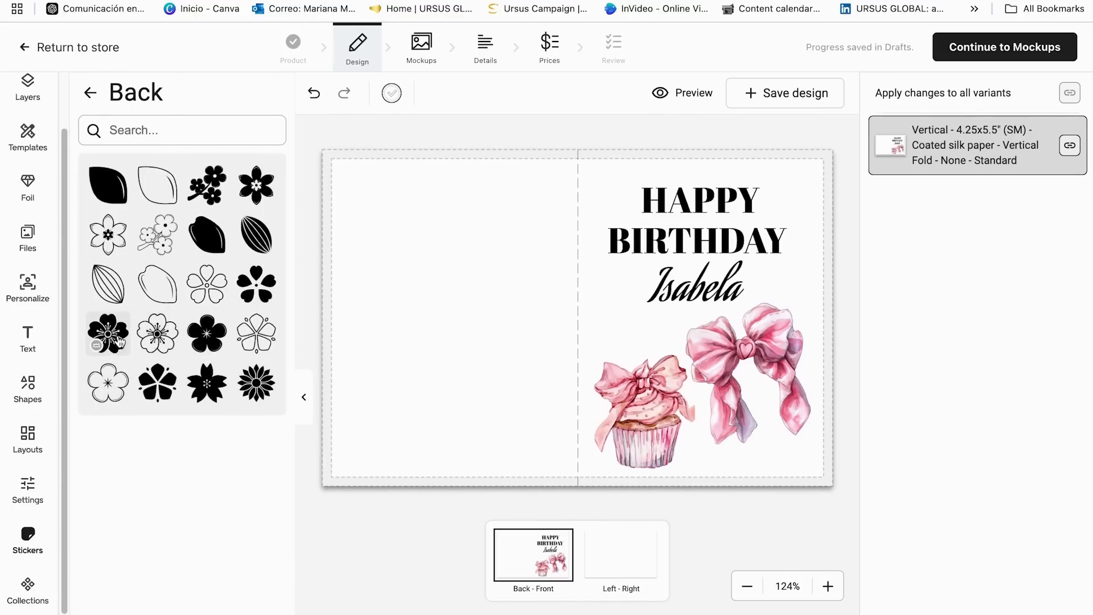
- Add the outlined five-petal flower sticker to the card and recolor it to #CEA8BC
{"action": "left_click", "coordinate": [110, 393]}
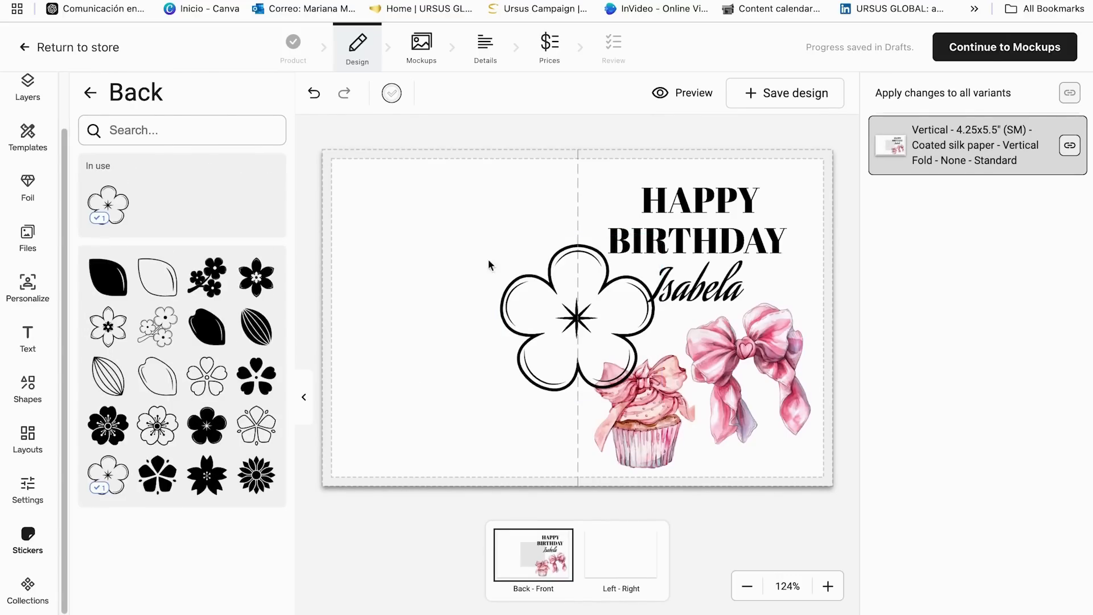
{"action": "left_click", "coordinate": [551, 308]}
{"action": "left_click_drag", "start_coordinate": [551, 308], "coordinate": [481, 319]}
{"action": "left_click", "coordinate": [392, 94]}
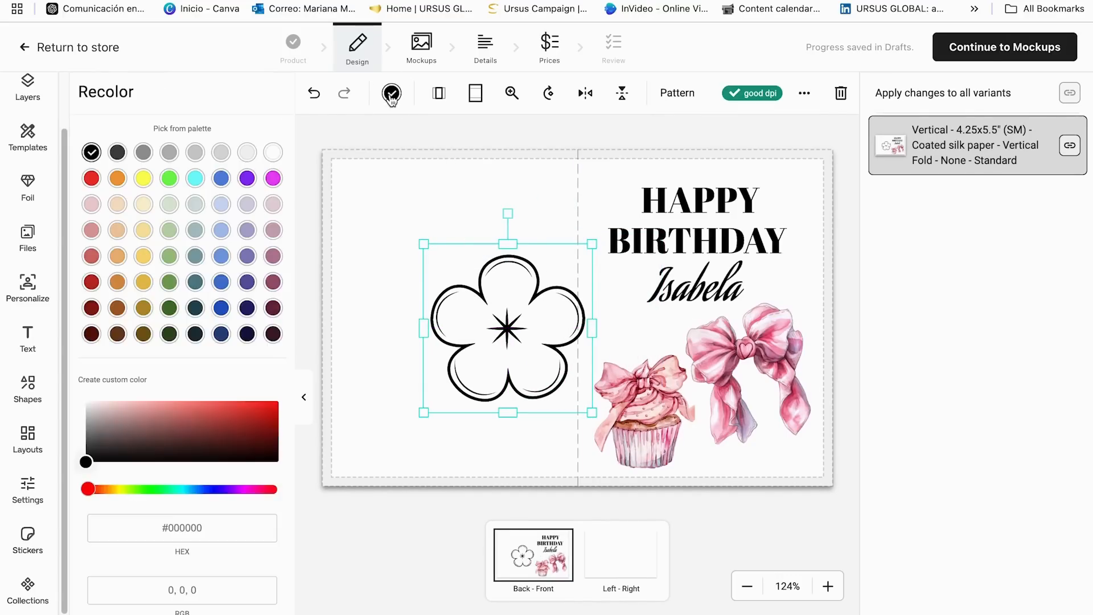
{"action": "left_click", "coordinate": [274, 230]}
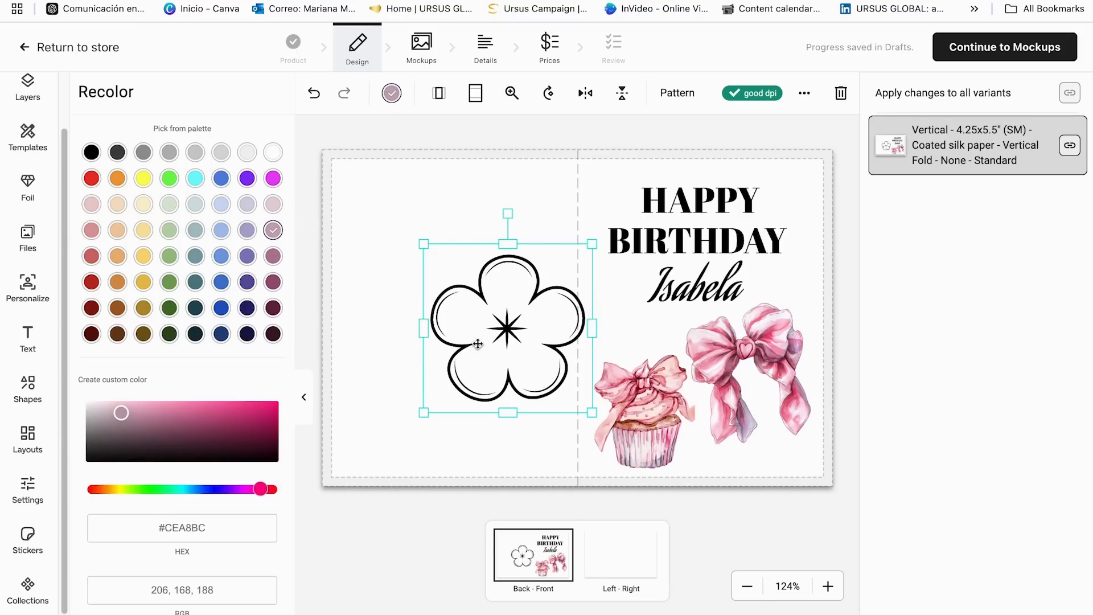
- Shrink the flower sticker and place it on the front cover beside the name, above the cupcake
{"action": "left_click_drag", "start_coordinate": [424, 245], "coordinate": [622, 325]}
{"action": "left_click", "coordinate": [465, 342]}
{"action": "left_click", "coordinate": [621, 326]}
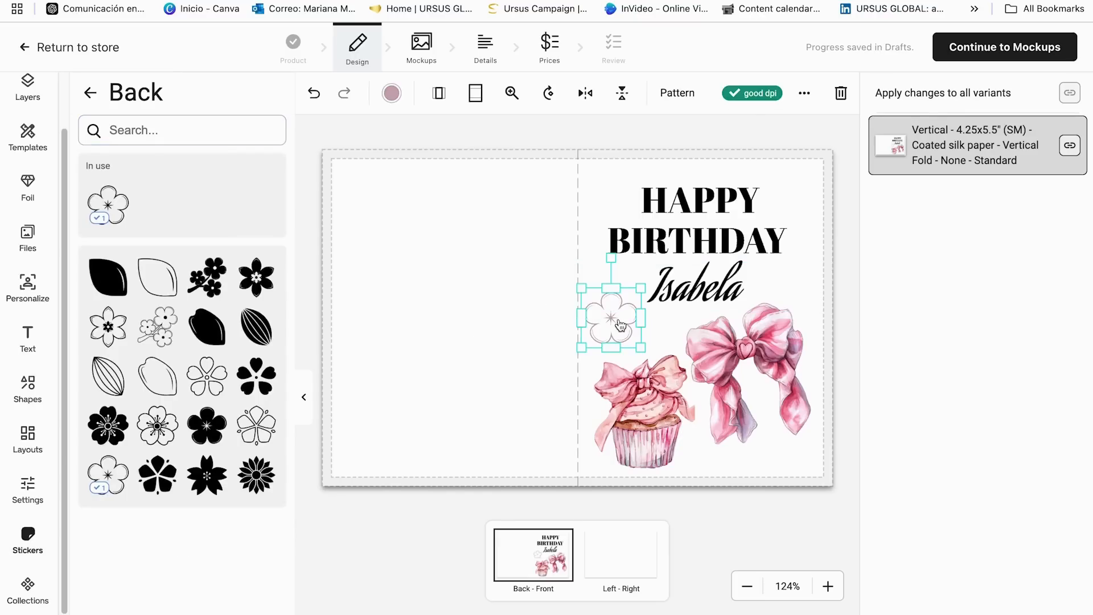
- Paste a copy of the small flower and place it beside the word HAPPY near the front's outer upper corner
{"action": "key", "text": "super+v"}
{"action": "left_click_drag", "start_coordinate": [626, 333], "coordinate": [798, 200]}
{"action": "left_click", "coordinate": [725, 194]}
{"action": "left_click", "coordinate": [808, 192]}
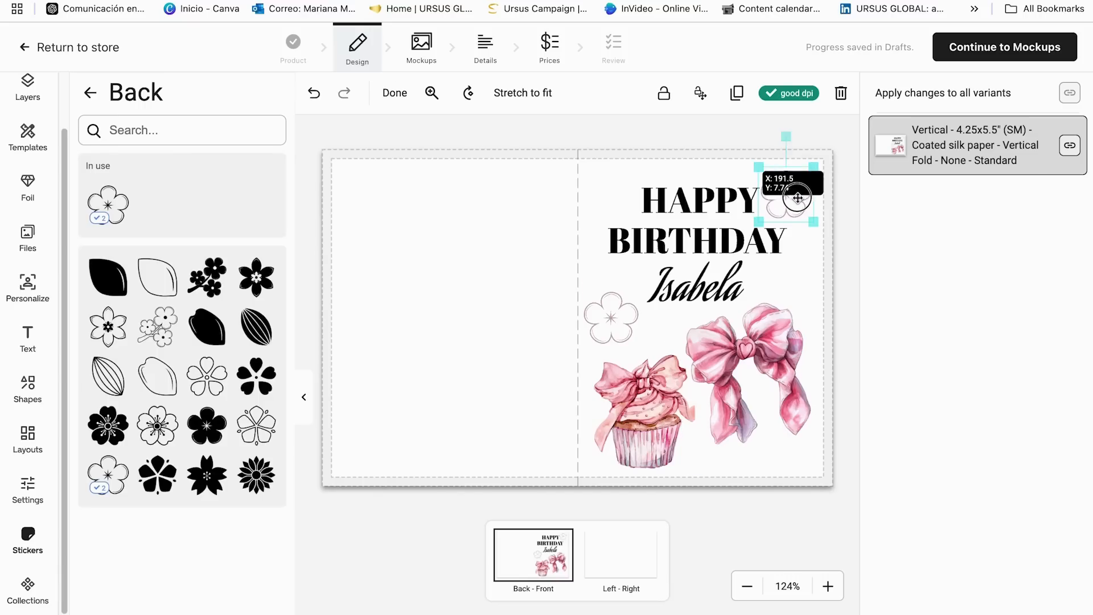
- Nudge the bow and the cupcake to balance the lower half of the front cover
{"action": "left_click_drag", "start_coordinate": [745, 365], "coordinate": [745, 360]}
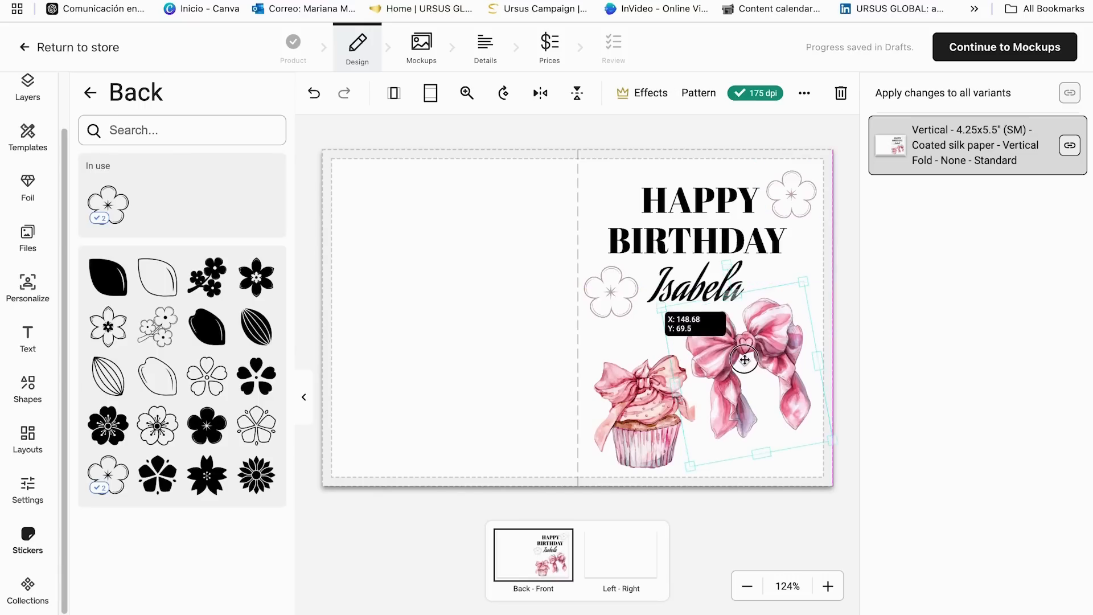
{"action": "left_click_drag", "start_coordinate": [674, 410], "coordinate": [646, 404]}
{"action": "left_click", "coordinate": [838, 294]}
{"action": "left_click", "coordinate": [466, 358]}
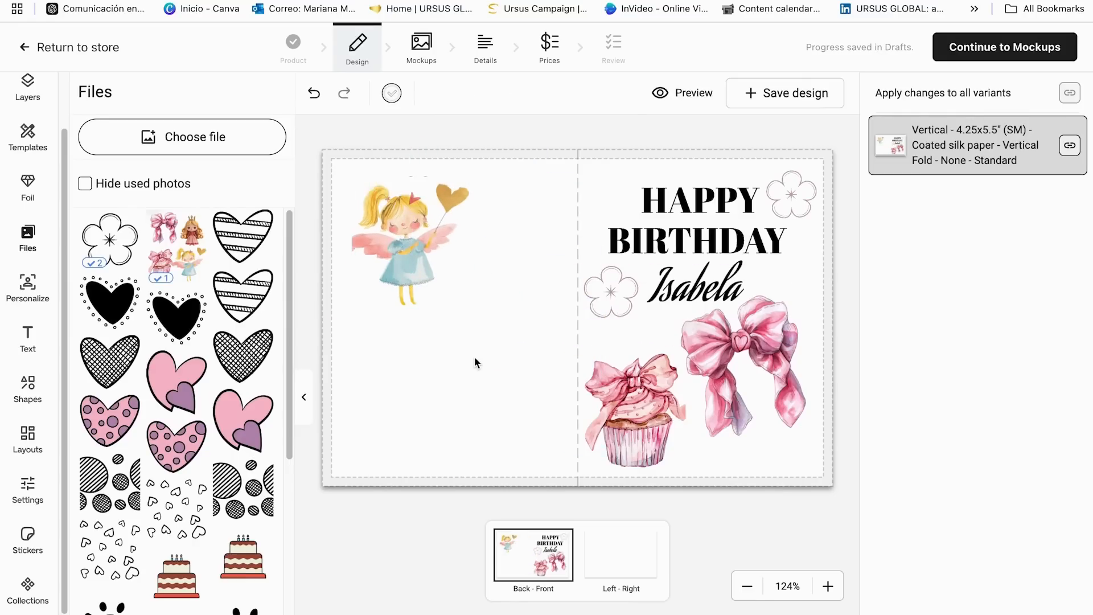
- Paste copies of the small flower and place them on the lower back cover, with a larger one near the fold
{"action": "left_click", "coordinate": [619, 295]}
{"action": "key", "text": "super+v"}
{"action": "left_click", "coordinate": [610, 288]}
{"action": "left_click_drag", "start_coordinate": [644, 319], "coordinate": [476, 452]}
{"action": "left_click", "coordinate": [602, 305]}
{"action": "key", "text": "super+v"}
{"action": "left_click_drag", "start_coordinate": [451, 352], "coordinate": [538, 411]}
- Arrange the three back-cover flowers into a triangular cluster, with one small flower above the other two
{"action": "left_click_drag", "start_coordinate": [456, 434], "coordinate": [451, 421]}
{"action": "left_click_drag", "start_coordinate": [380, 430], "coordinate": [501, 330]}
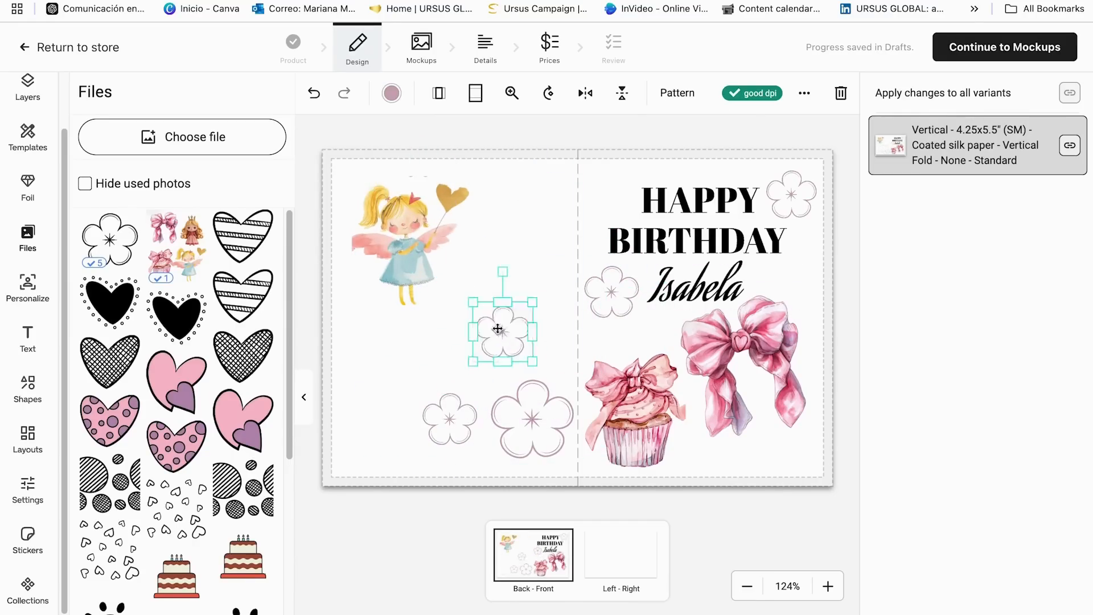
{"action": "left_click_drag", "start_coordinate": [450, 421], "coordinate": [448, 424]}
{"action": "left_click_drag", "start_coordinate": [504, 329], "coordinate": [508, 343]}
- Switch to the card's inside Left - Right spread
{"action": "left_click", "coordinate": [691, 222]}
{"action": "left_click", "coordinate": [607, 541]}
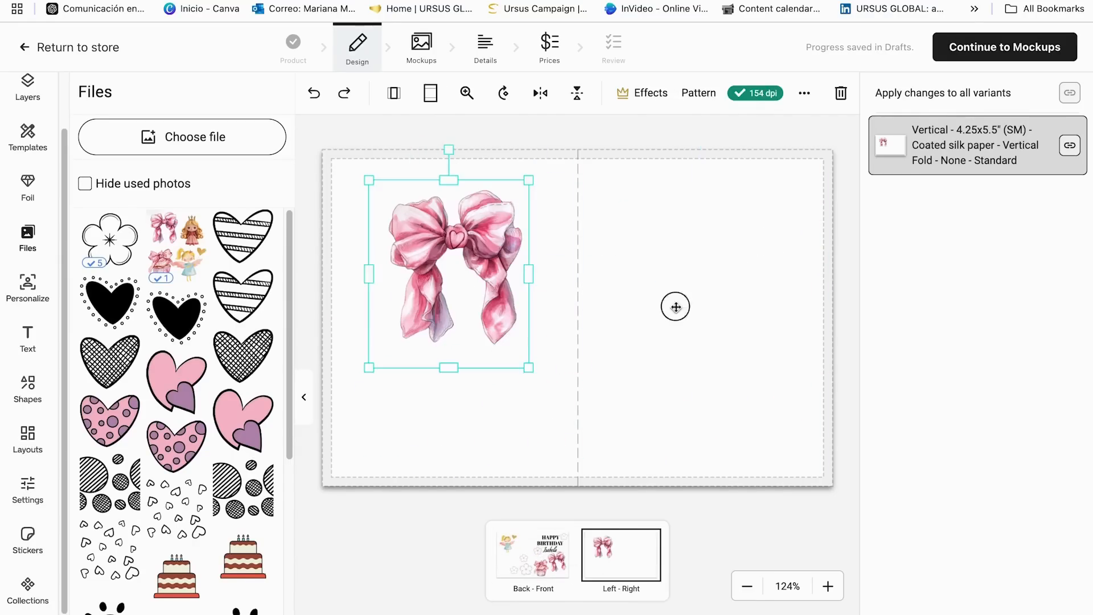
- Add the clip-art sheet to the inside spread again and place its cupcake image on the right page
{"action": "left_click", "coordinate": [177, 245]}
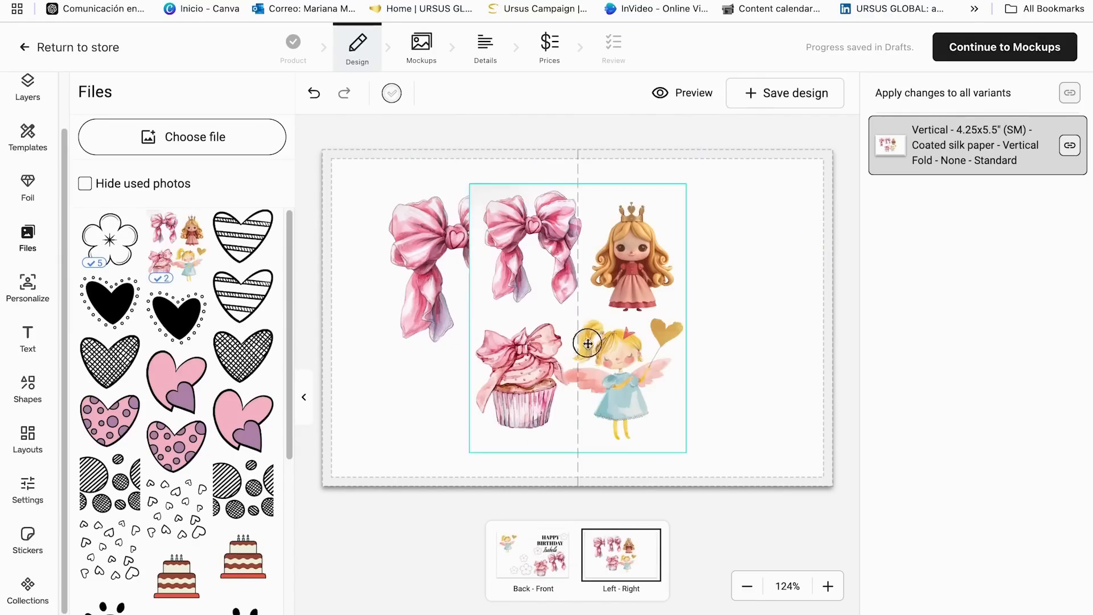
{"action": "left_click_drag", "start_coordinate": [576, 306], "coordinate": [691, 305]}
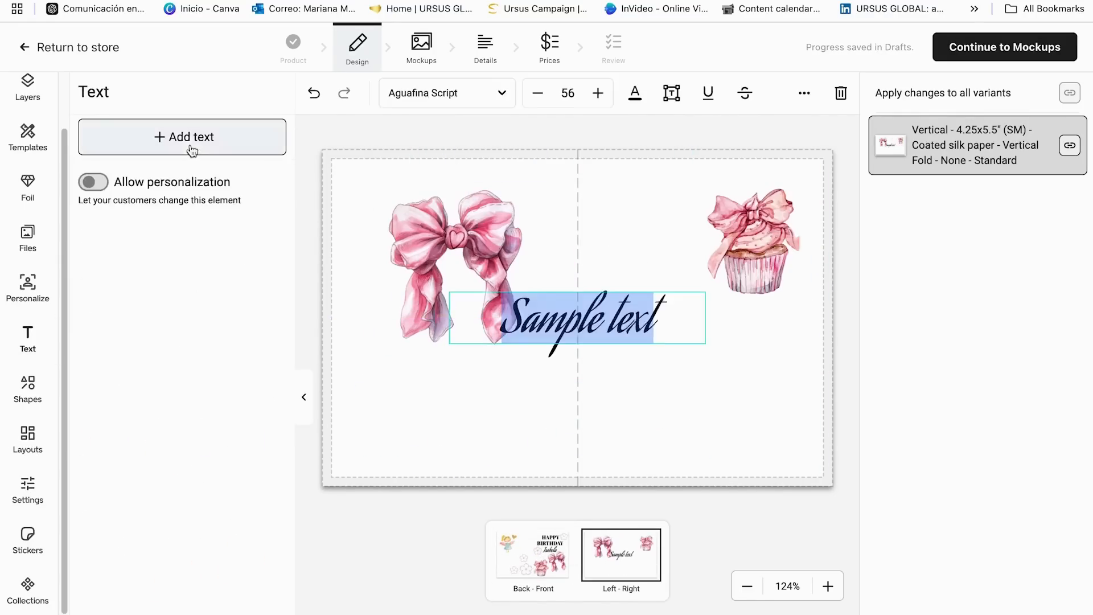
- Add the text "Celebrate with me!" in Aguafina Script beneath the bow on the inside left page
{"action": "left_click_drag", "start_coordinate": [659, 326], "coordinate": [528, 406]}
{"action": "left_click", "coordinate": [545, 409]}
{"action": "key", "text": "BackSpace"}
{"action": "key", "text": "BackSpace"}
{"action": "key", "text": "BackSpace"}
{"action": "key", "text": "BackSpace"}
{"action": "key", "text": "BackSpace"}
{"action": "key", "text": "BackSpace"}
{"action": "key", "text": "BackSpace"}
{"action": "key", "text": "BackSpace"}
{"action": "key", "text": "BackSpace"}
{"action": "key", "text": "BackSpace"}
{"action": "key", "text": "BackSpace"}
{"action": "type", "text": "Celebrate with me"}
{"action": "left_click_drag", "start_coordinate": [484, 393], "coordinate": [505, 401]}
{"action": "left_click", "coordinate": [505, 384]}
{"action": "type", "text": "!"}
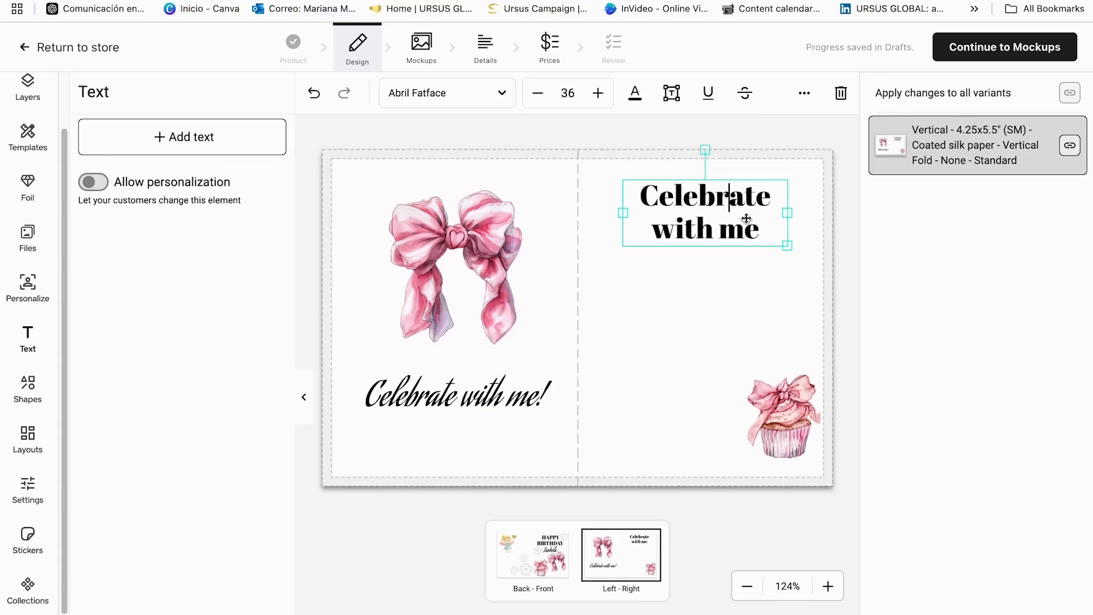
- Replace the Abril Fatface text on the inside right page with "25|OCT|2025" and copy the "Celebrate with me!" line below it
{"action": "key", "text": "BackSpace"}
{"action": "key", "text": "BackSpace"}
{"action": "key", "text": "BackSpace"}
{"action": "key", "text": "BackSpace"}
{"action": "key", "text": "BackSpace"}
{"action": "key", "text": "BackSpace"}
{"action": "key", "text": "BackSpace"}
{"action": "key", "text": "BackSpace"}
{"action": "key", "text": "BackSpace"}
{"action": "key", "text": "BackSpace"}
{"action": "key", "text": "BackSpace"}
{"action": "key", "text": "BackSpace"}
{"action": "key", "text": "BackSpace"}
{"action": "key", "text": "BackSpace"}
{"action": "key", "text": "BackSpace"}
{"action": "key", "text": "BackSpace"}
{"action": "key", "text": "BackSpace"}
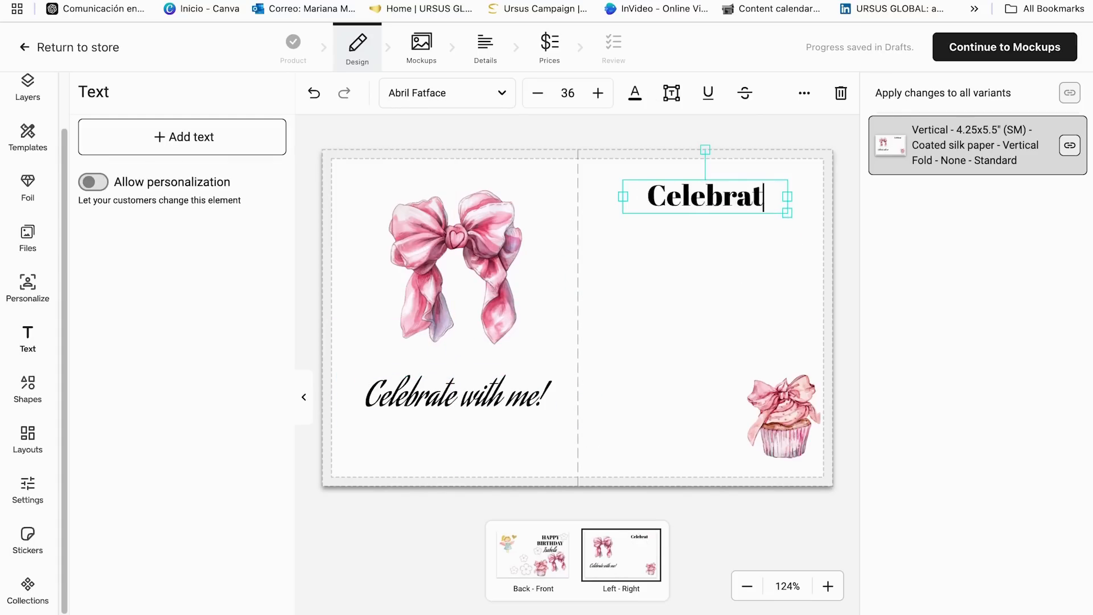
{"action": "type", "text": "2"}
{"action": "left_click", "coordinate": [465, 404]}
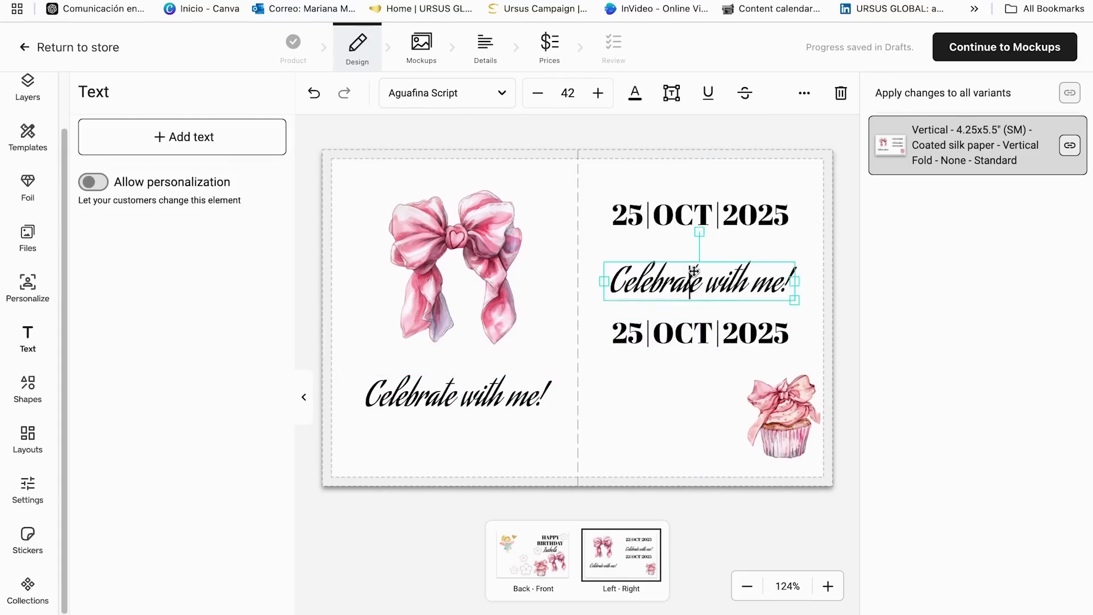
- Check both spreads of the card and preview its front cover, inside pages and back cover
{"action": "left_click", "coordinate": [533, 555]}
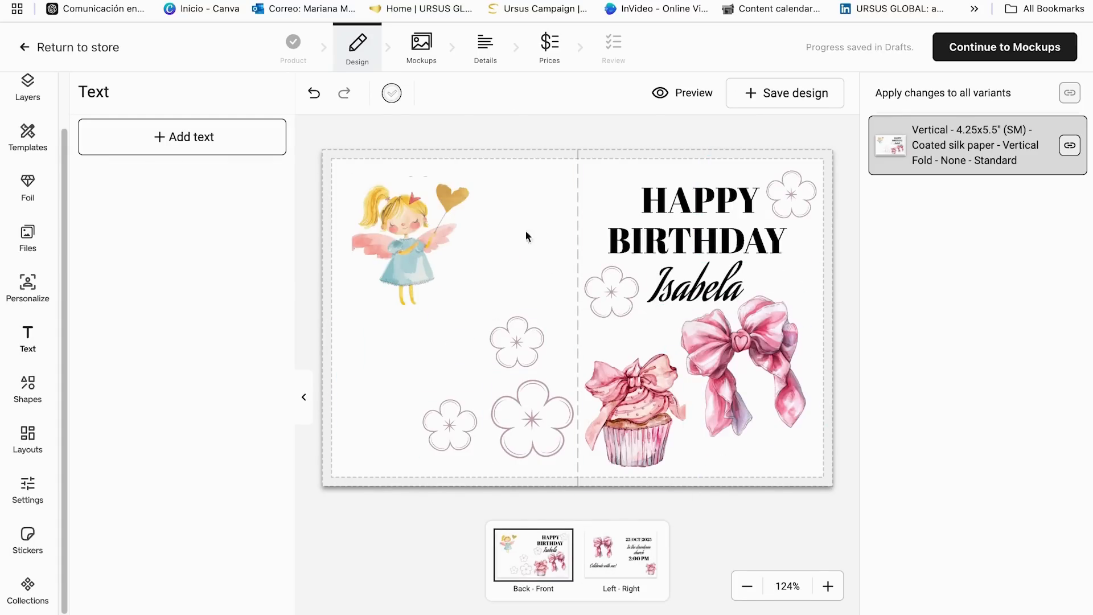
{"action": "left_click", "coordinate": [618, 565]}
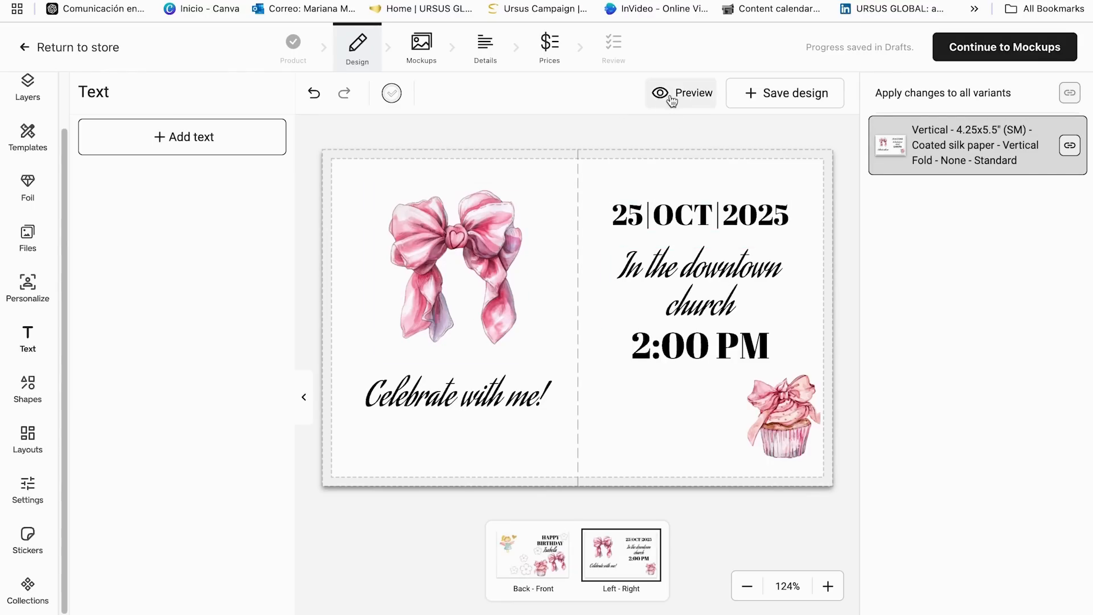
{"action": "left_click", "coordinate": [687, 96]}
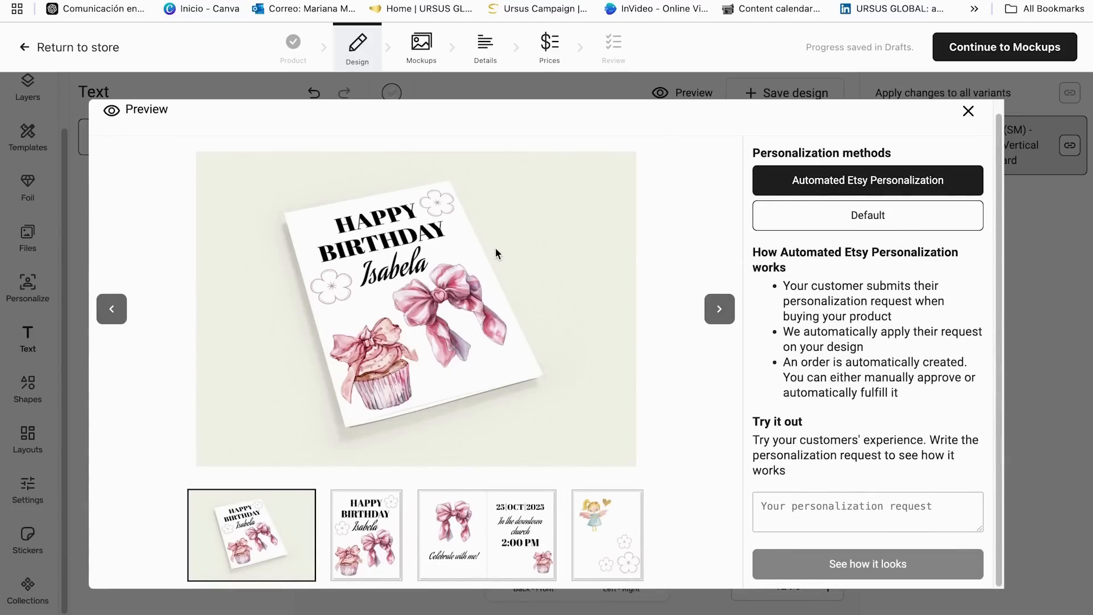
{"action": "left_click", "coordinate": [390, 542]}
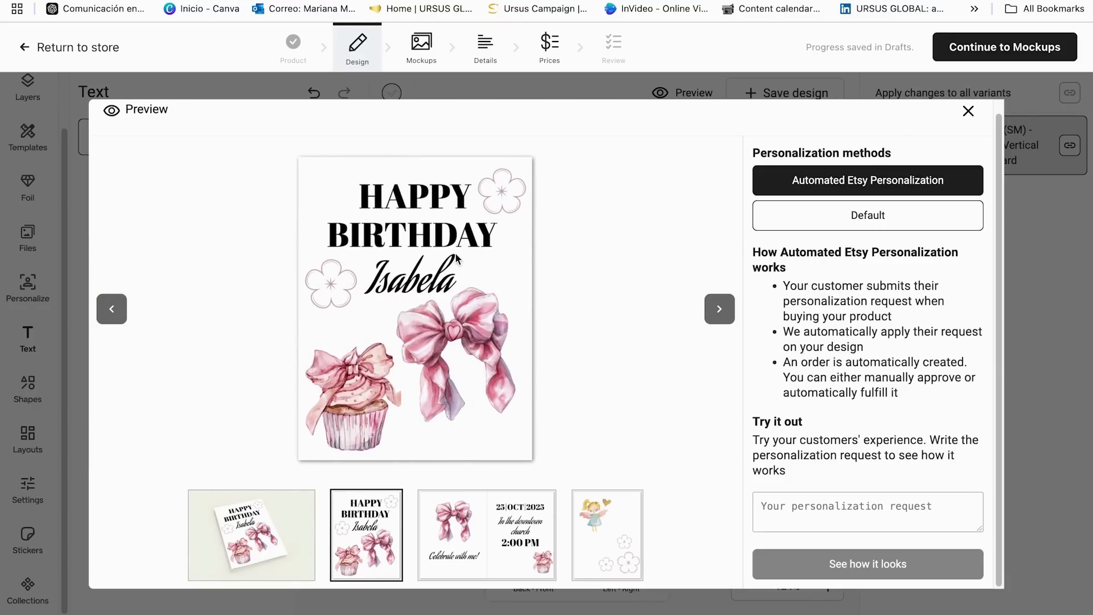
{"action": "left_click", "coordinate": [505, 527]}
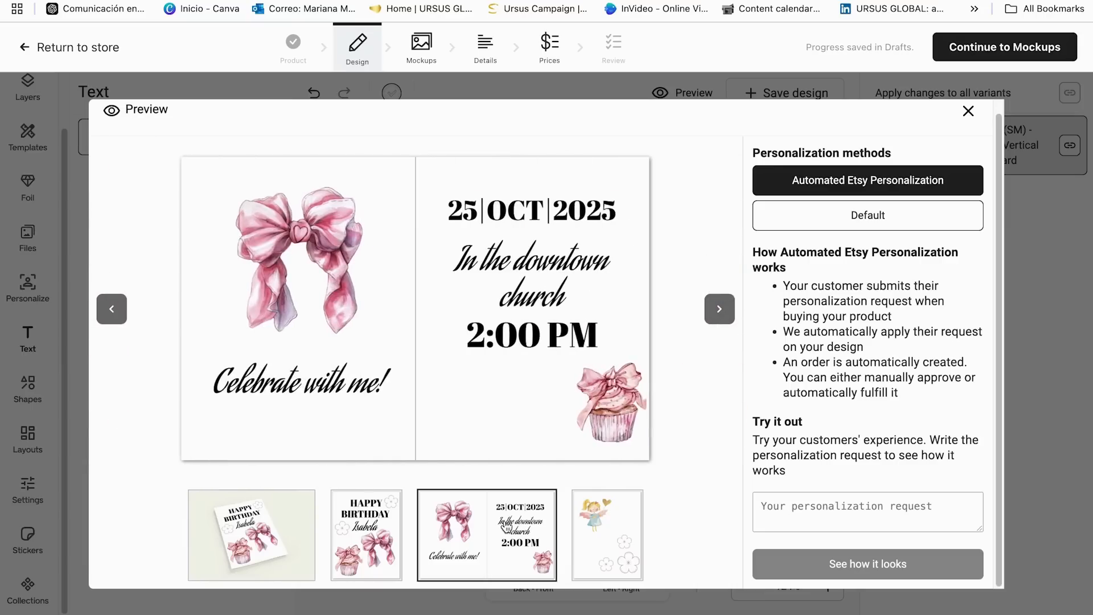
{"action": "left_click", "coordinate": [622, 552]}
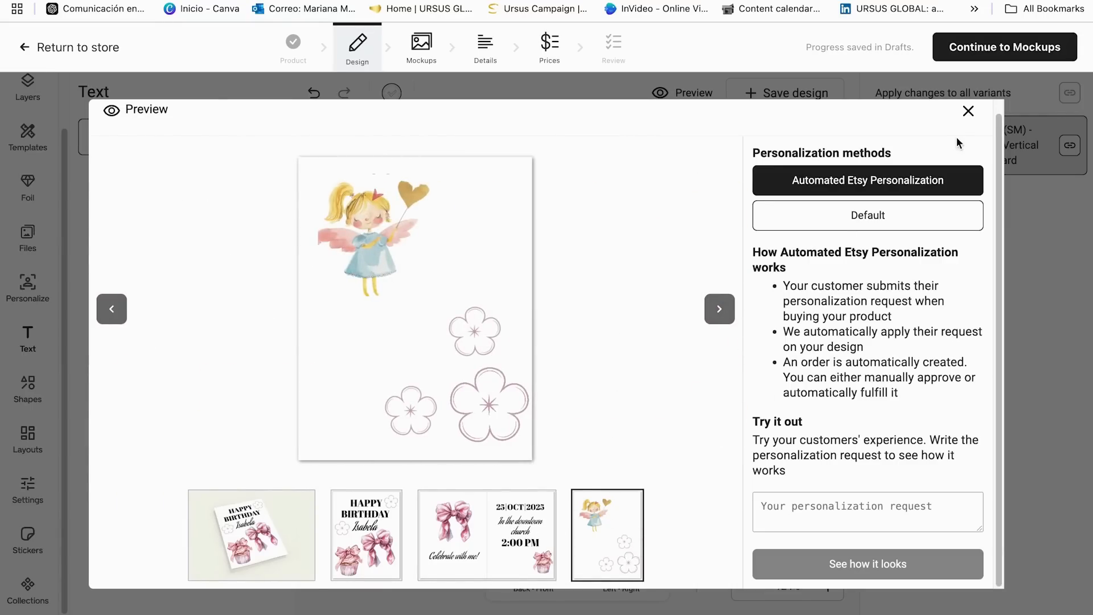
{"action": "left_click", "coordinate": [968, 111]}
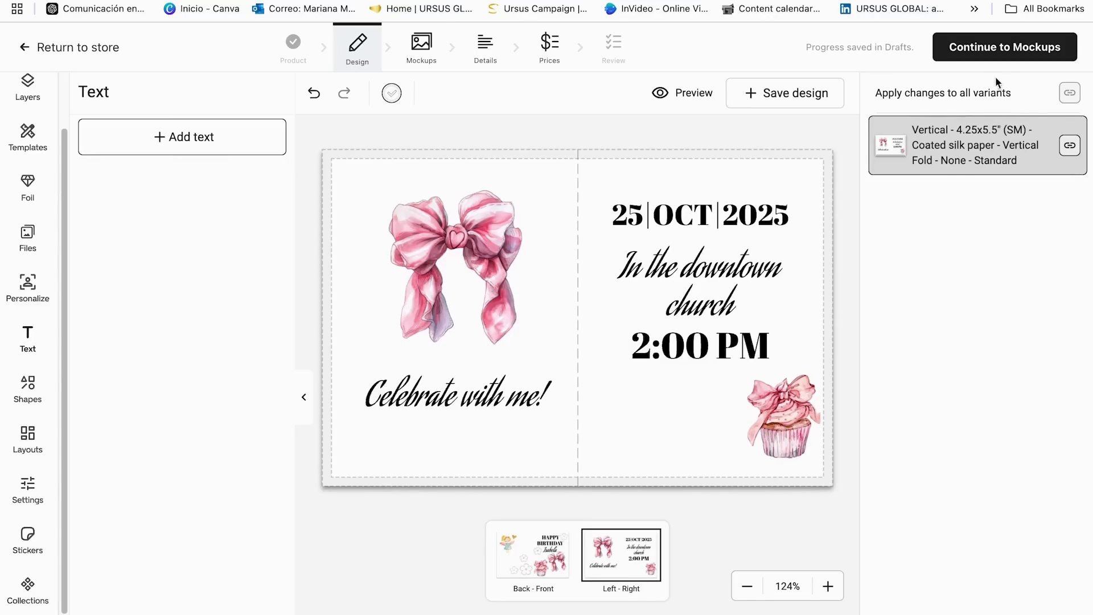
- Continue to the mockups and select all four images for the listing, with the angled card as the primary one
{"action": "left_click", "coordinate": [1033, 50]}
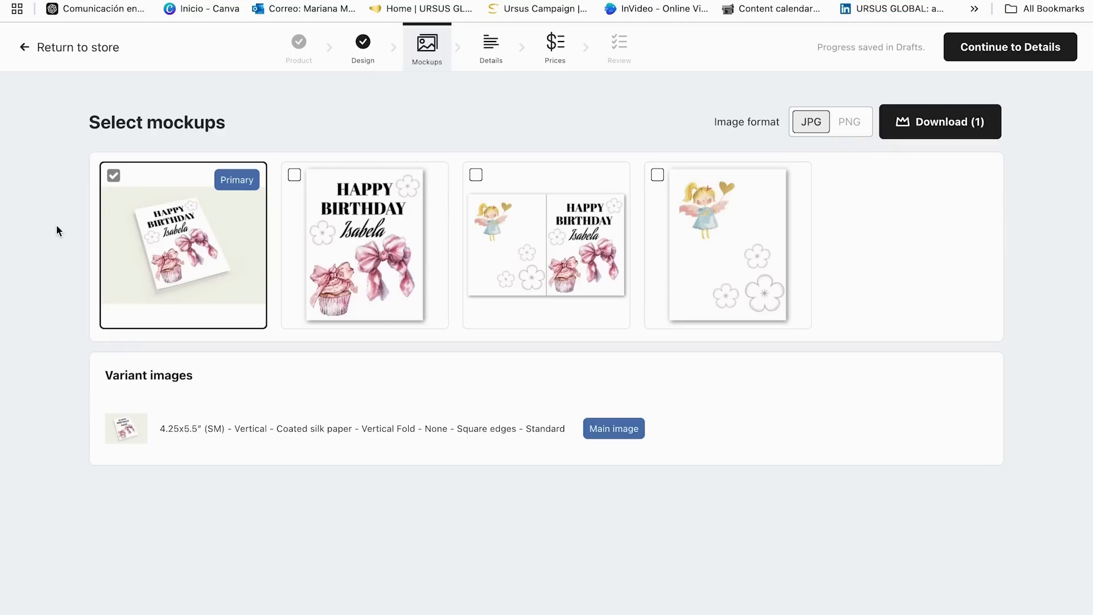
{"action": "left_click", "coordinate": [328, 220]}
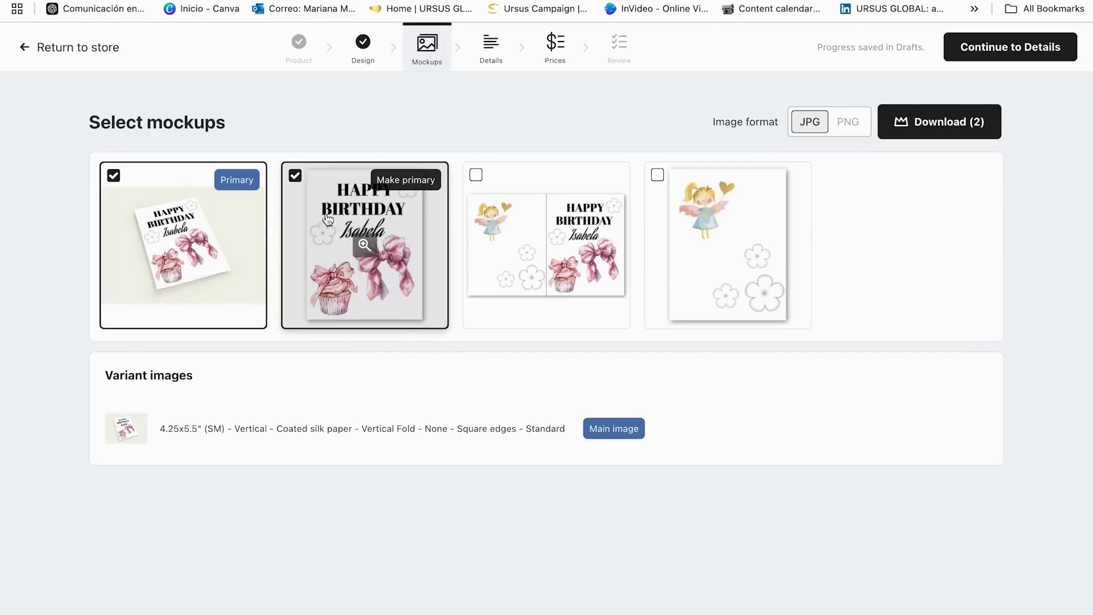
{"action": "left_click", "coordinate": [394, 187]}
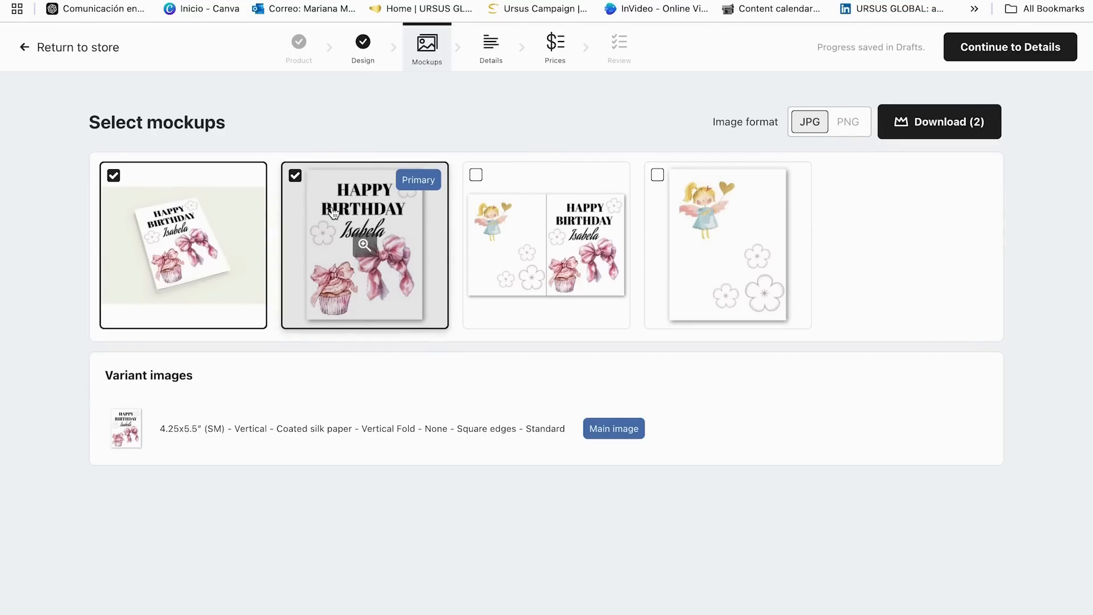
{"action": "left_click", "coordinate": [213, 209]}
{"action": "left_click", "coordinate": [216, 207]}
{"action": "left_click", "coordinate": [223, 180]}
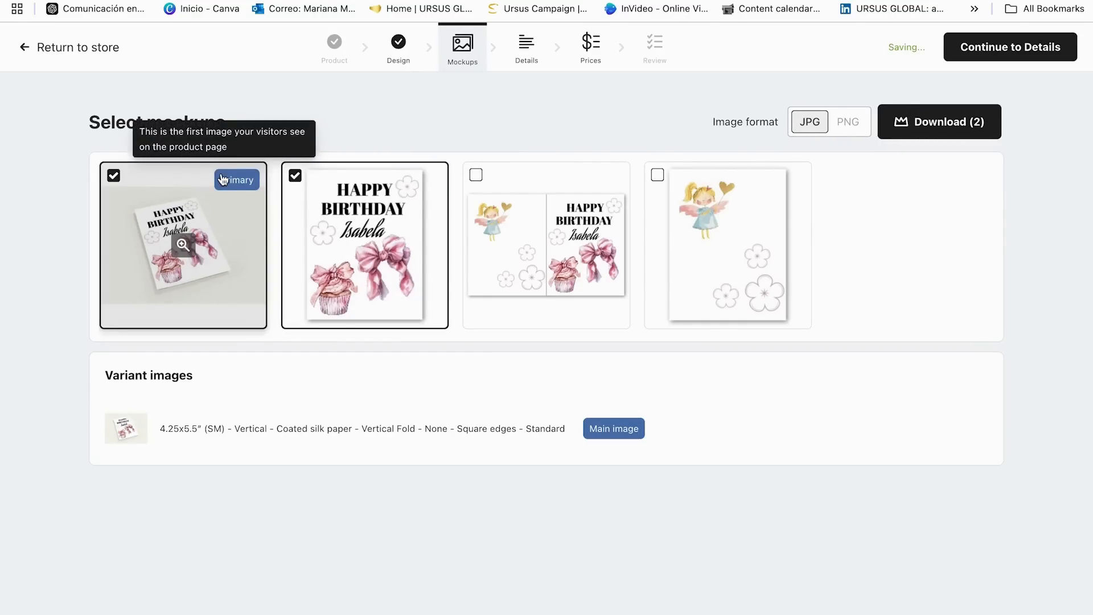
{"action": "left_click", "coordinate": [476, 175]}
{"action": "left_click", "coordinate": [658, 176]}
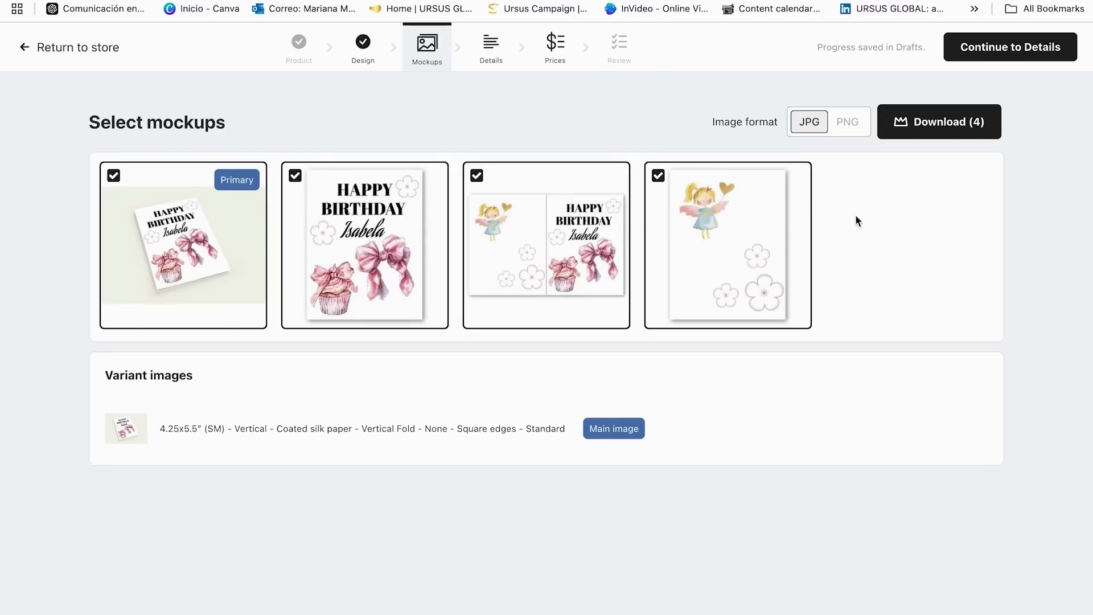
- Continue to the product details, review the title, description and listing settings, and proceed to the prices
{"action": "left_click", "coordinate": [984, 53]}
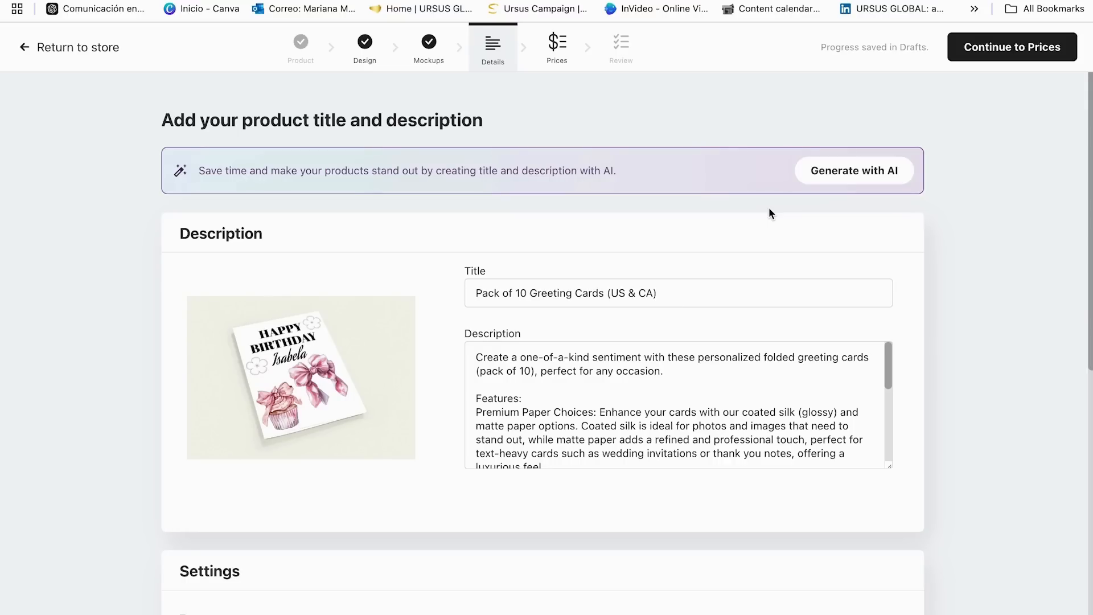
{"action": "scroll", "coordinate": [768, 214], "scroll_direction": "down", "scroll_amount": 1}
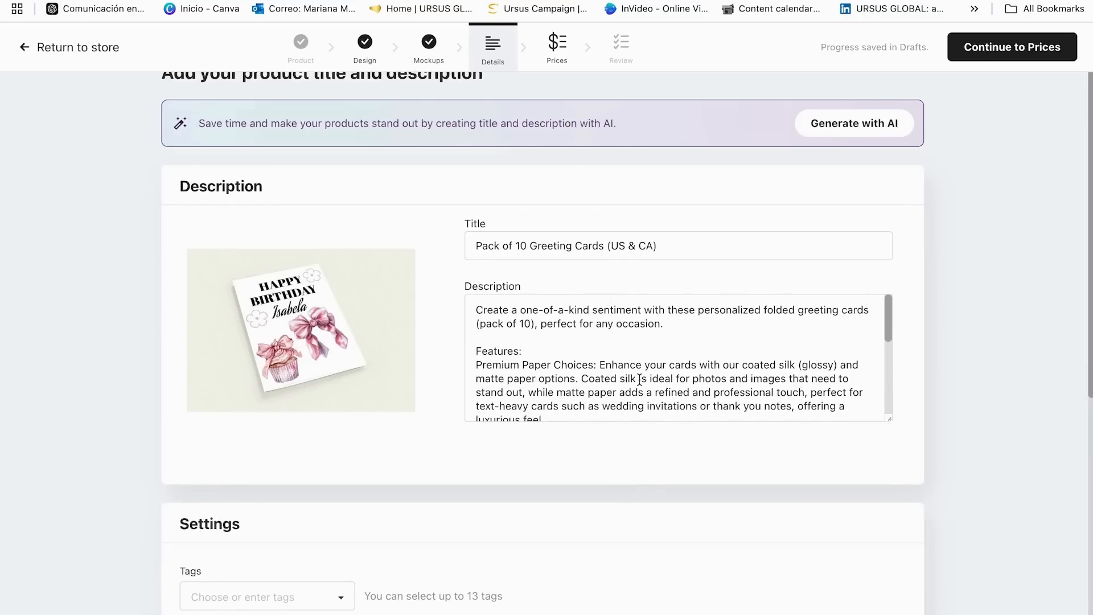
{"action": "scroll", "coordinate": [640, 380], "scroll_direction": "down", "scroll_amount": 2}
{"action": "scroll", "coordinate": [640, 380], "scroll_direction": "down", "scroll_amount": 2}
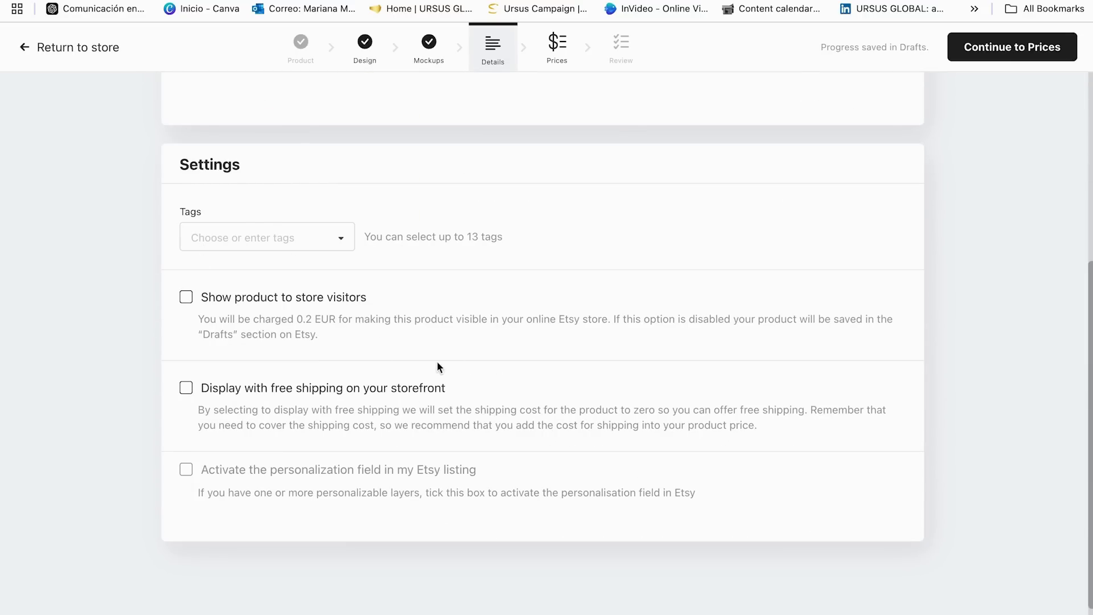
{"action": "scroll", "coordinate": [606, 317], "scroll_direction": "up", "scroll_amount": 7}
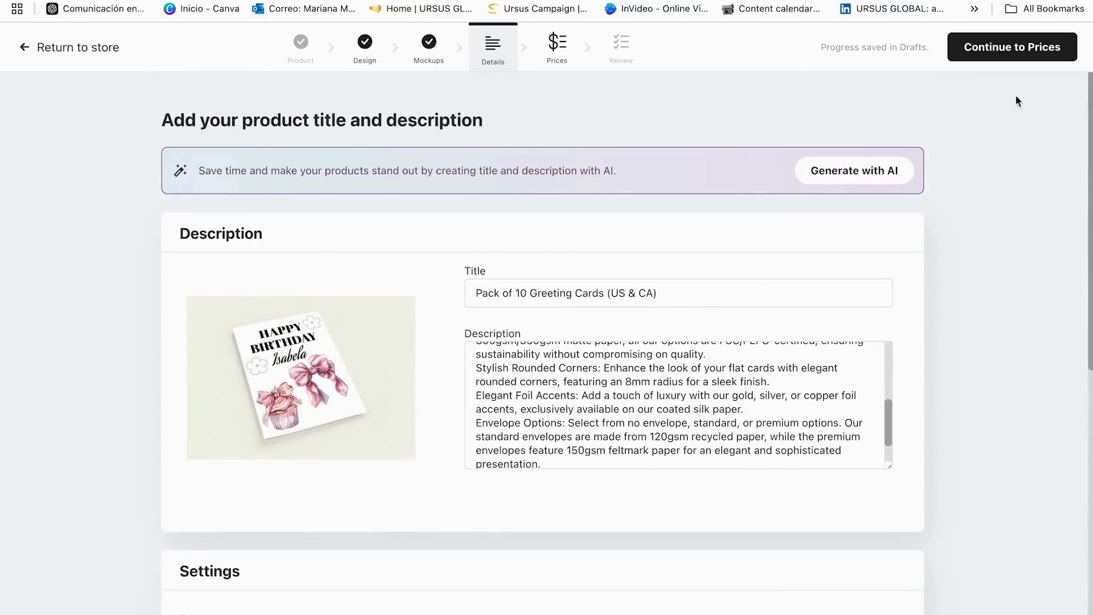
{"action": "left_click", "coordinate": [1041, 51]}
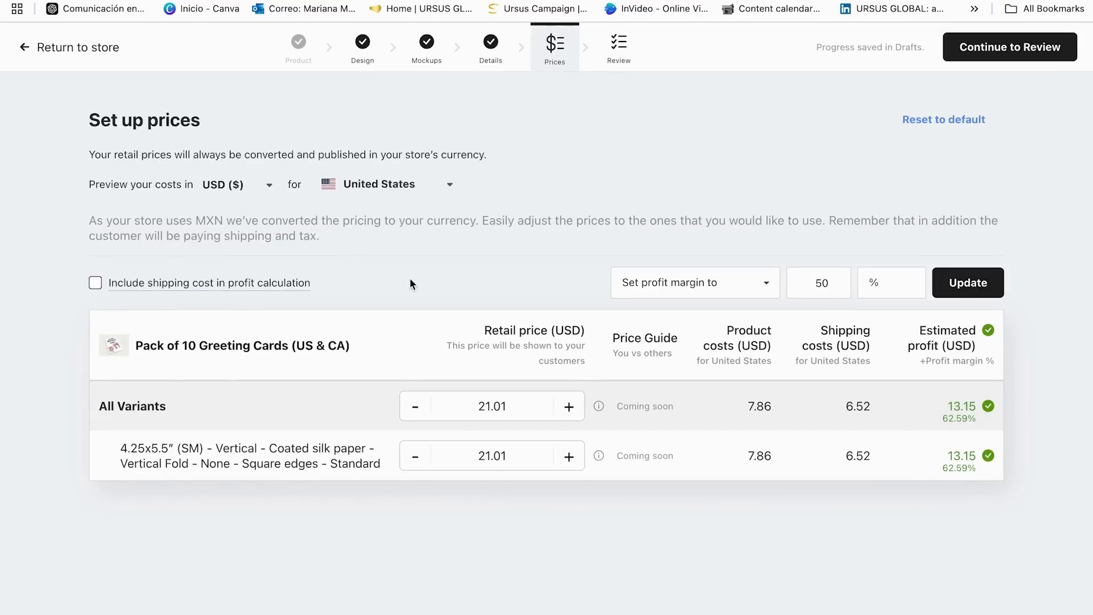
- Try a retail price of 18.01 USD for the card variant and raise it back by the same amount
{"action": "left_click", "coordinate": [416, 457]}
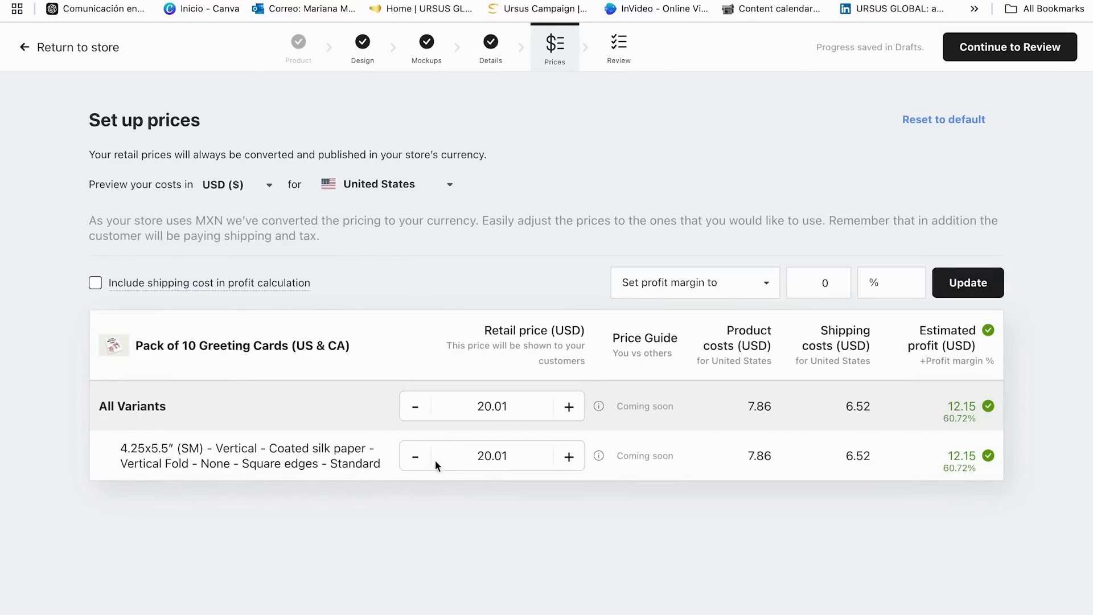
{"action": "left_click", "coordinate": [415, 458]}
{"action": "left_click", "coordinate": [415, 457]}
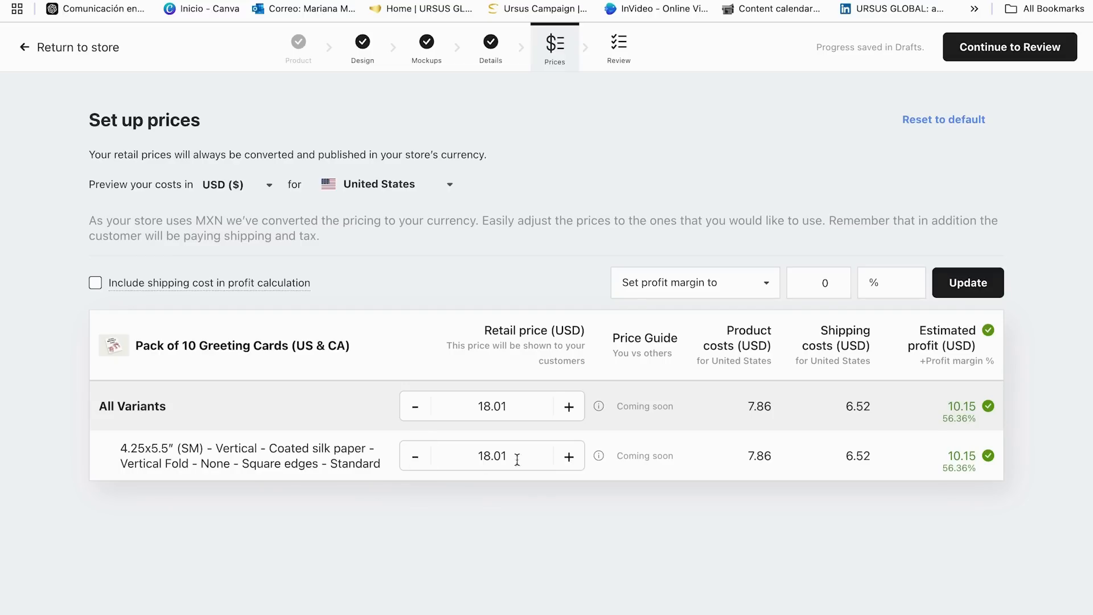
{"action": "left_click", "coordinate": [569, 457]}
{"action": "left_click", "coordinate": [570, 457]}
{"action": "left_click", "coordinate": [569, 457]}
- Include the shipping cost in the profit calculation and continue to the product review without reviewing prices in MXN
{"action": "left_click", "coordinate": [95, 283]}
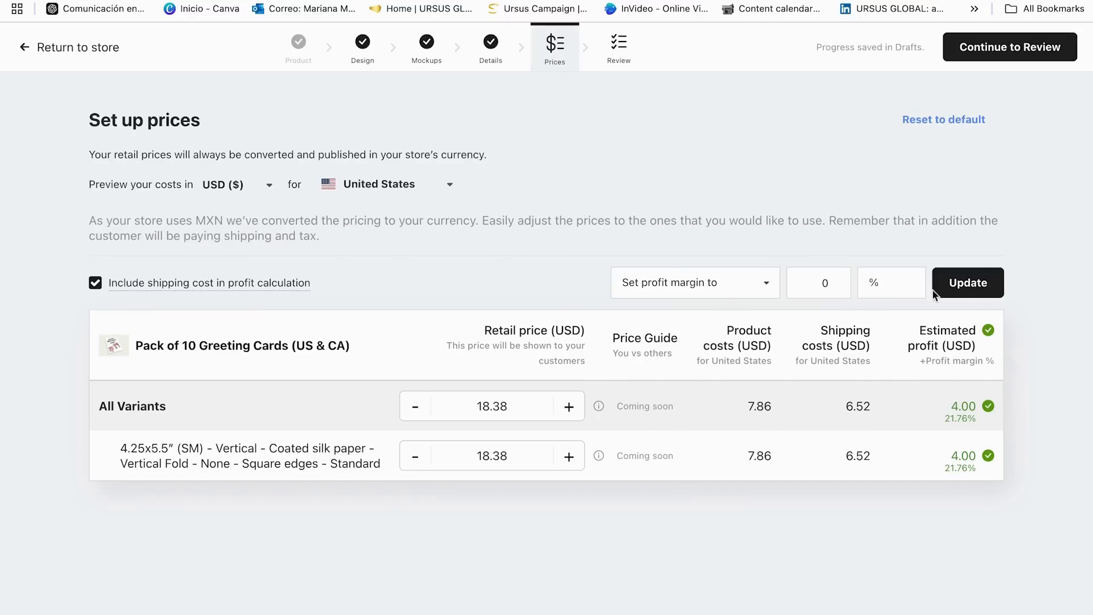
{"action": "left_click", "coordinate": [990, 52]}
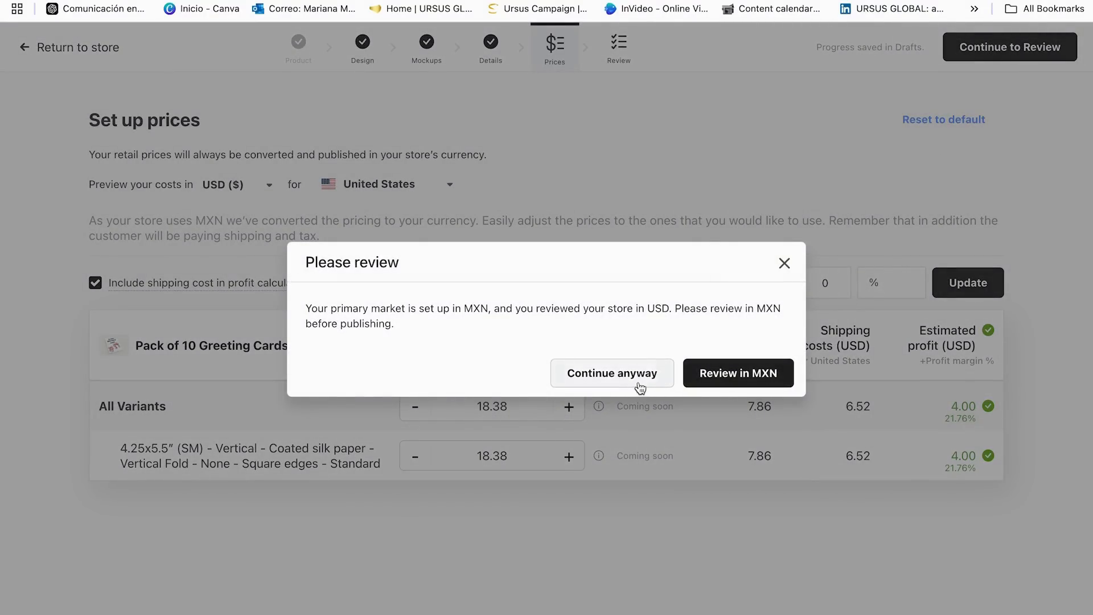
{"action": "left_click", "coordinate": [640, 387]}
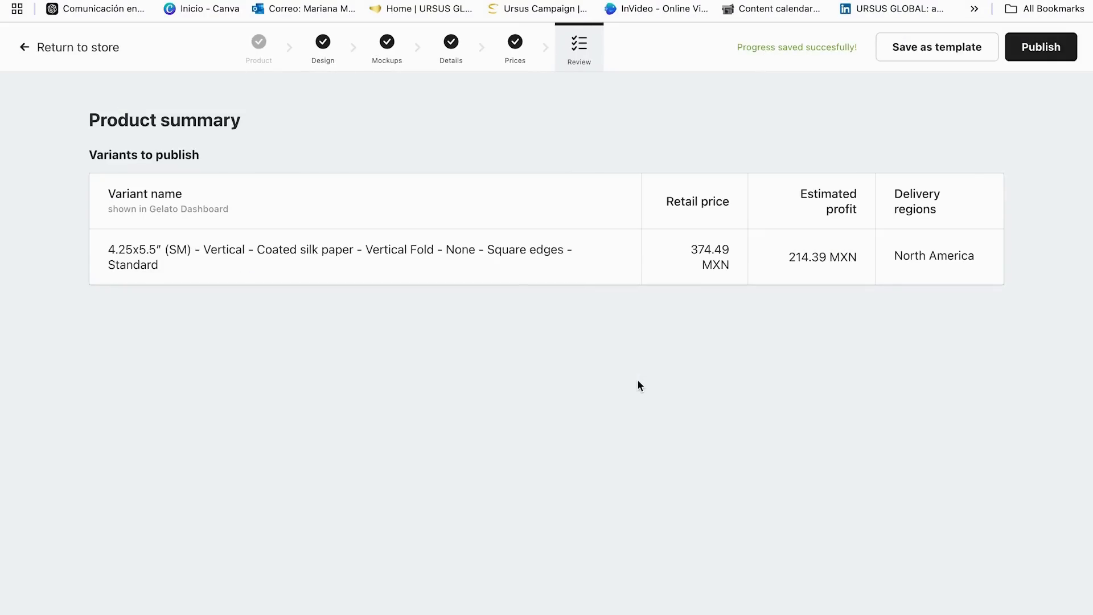